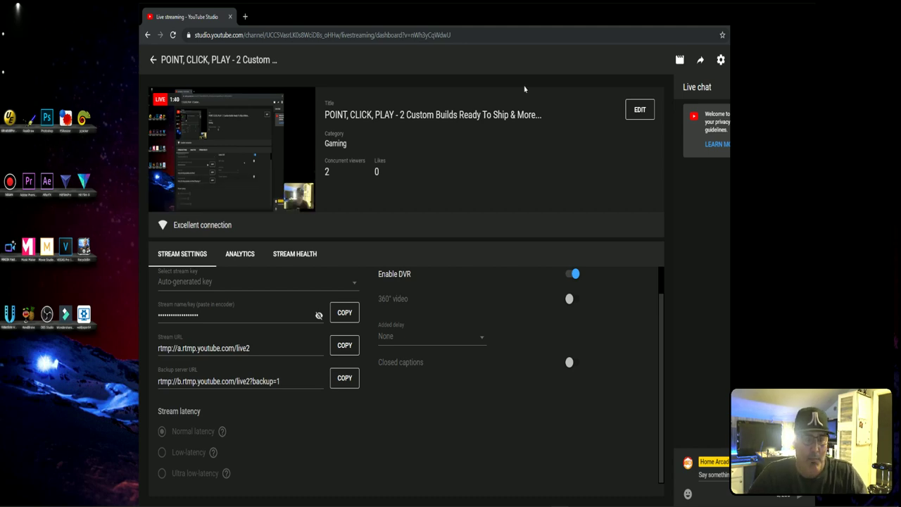
# Minimize the YouTube Studio live dashboard with Win+D so the desktop shows.
pyautogui.press('super+d')
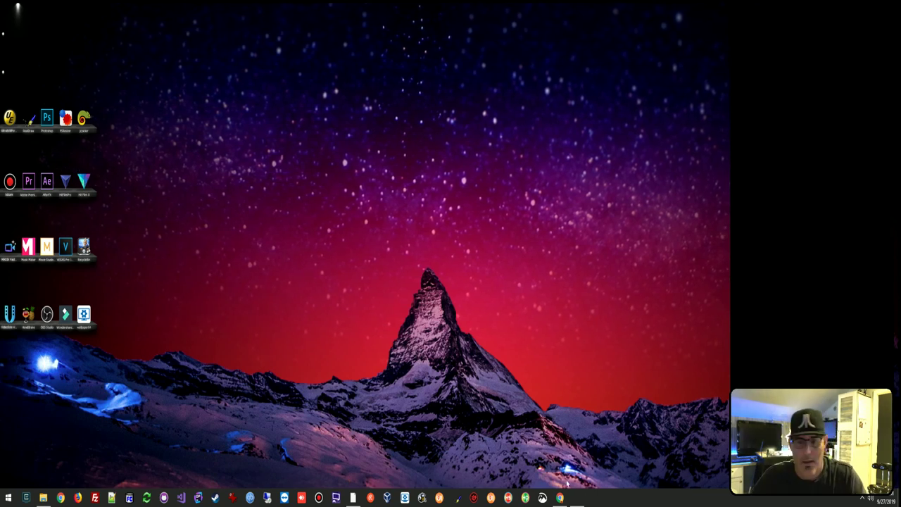
# Switch to the Arcade (D:) Explorer window and open the TEMP folder on the Desktop.
pyautogui.moveTo(577, 497)
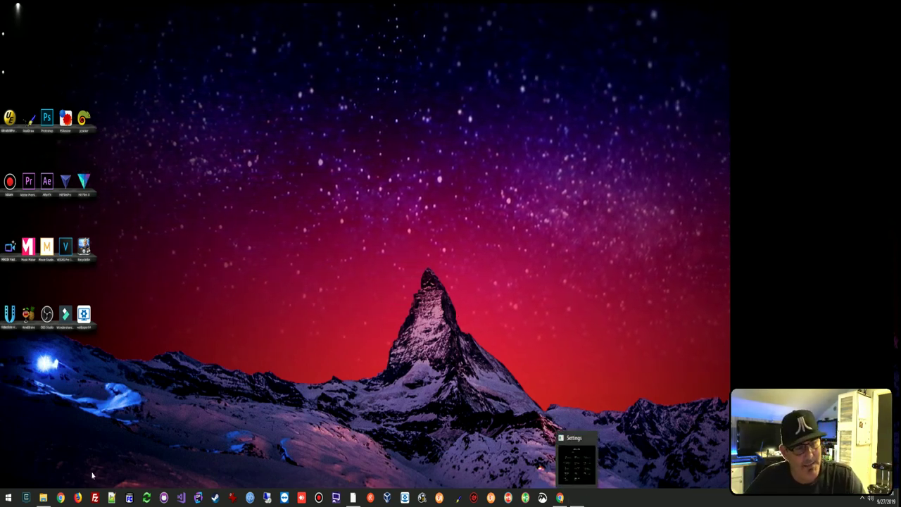
pyautogui.moveTo(43, 500)
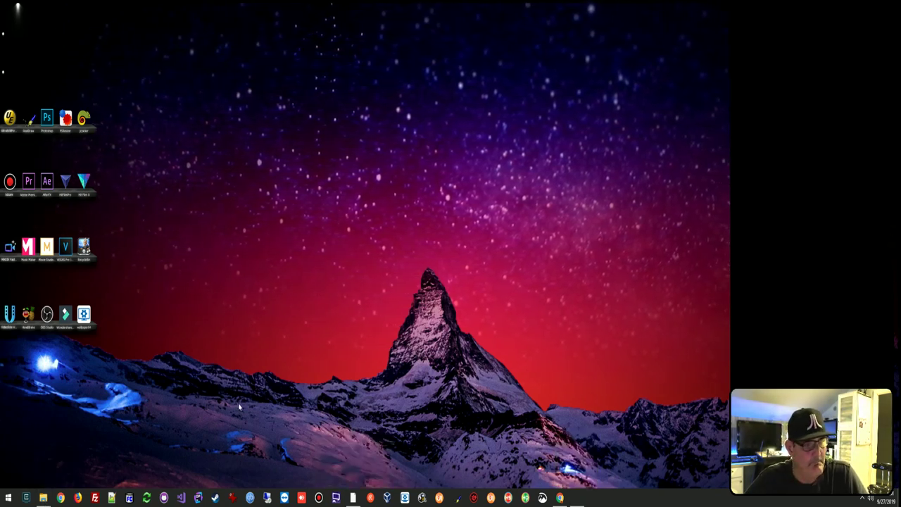
pyautogui.hotkey('alt', 'Tab')
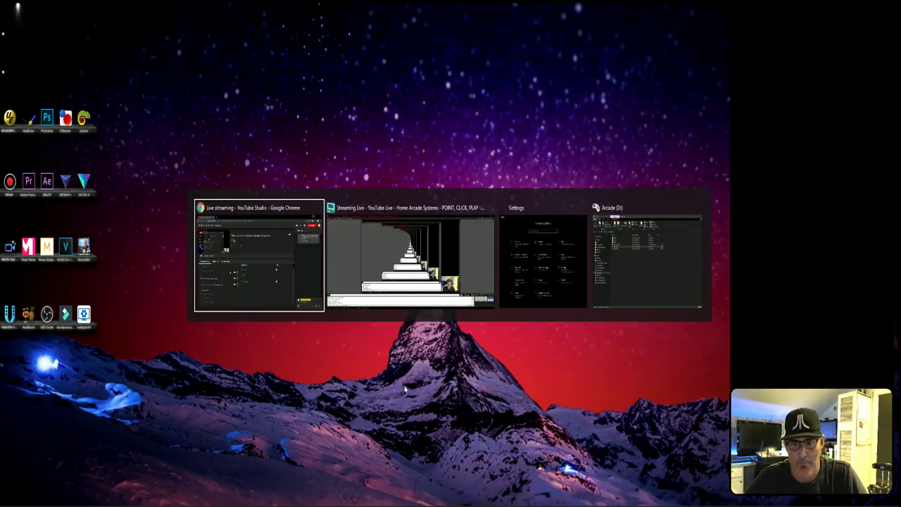
pyautogui.click(638, 302)
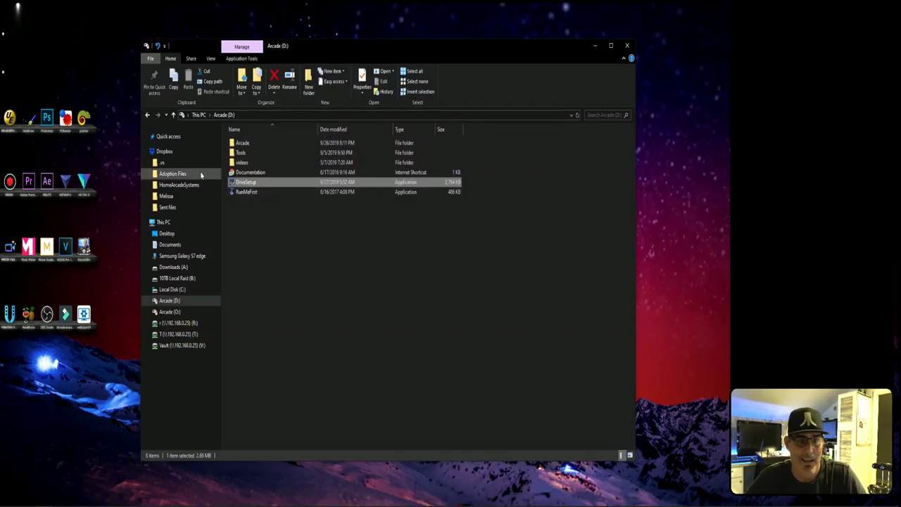
pyautogui.click(169, 233)
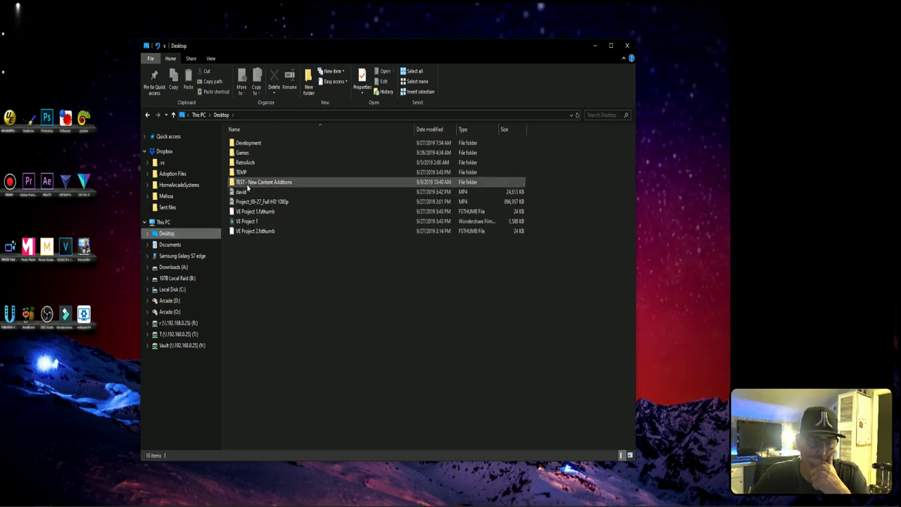
pyautogui.doubleClick(243, 172)
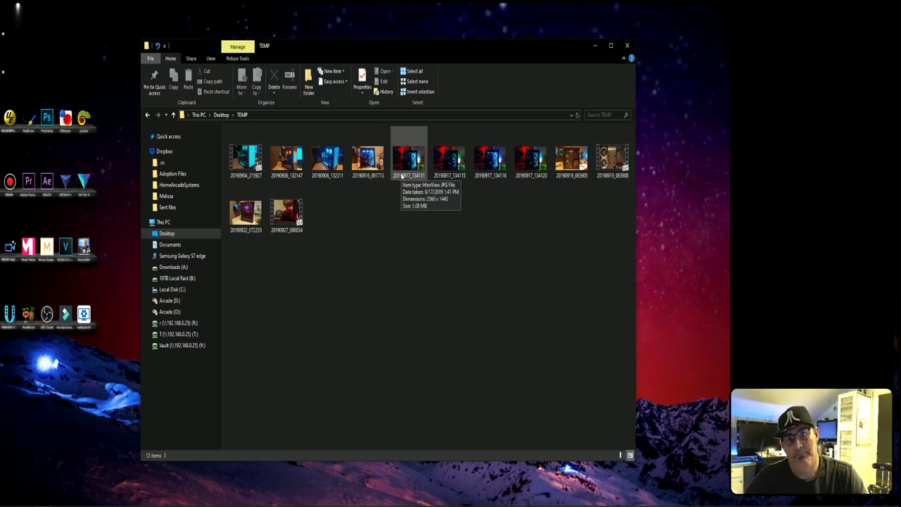
# Return to the Desktop folder listing and select the david video.
pyautogui.click(178, 233)
pyautogui.click(247, 193)
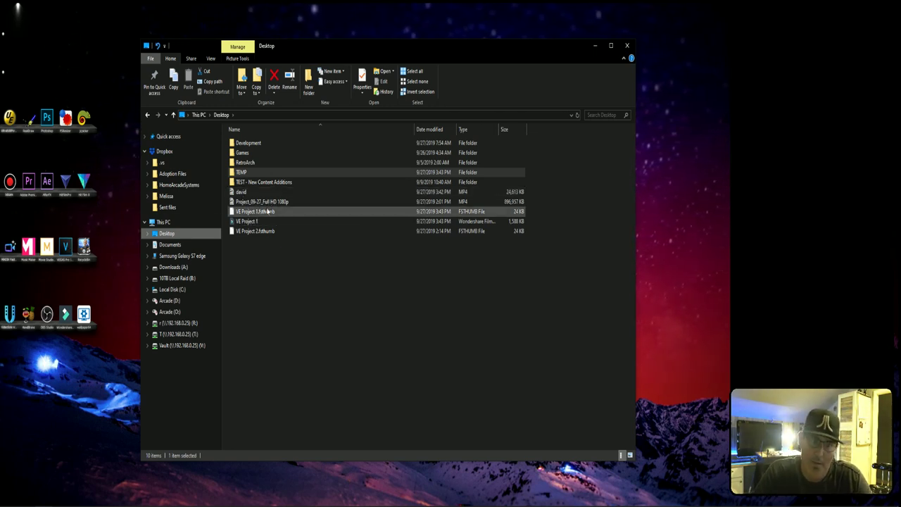
pyautogui.click(251, 195)
# Play david.mp4 in Media Player Classic until the lit PC case and spec list appear.
pyautogui.doubleClick(251, 194)
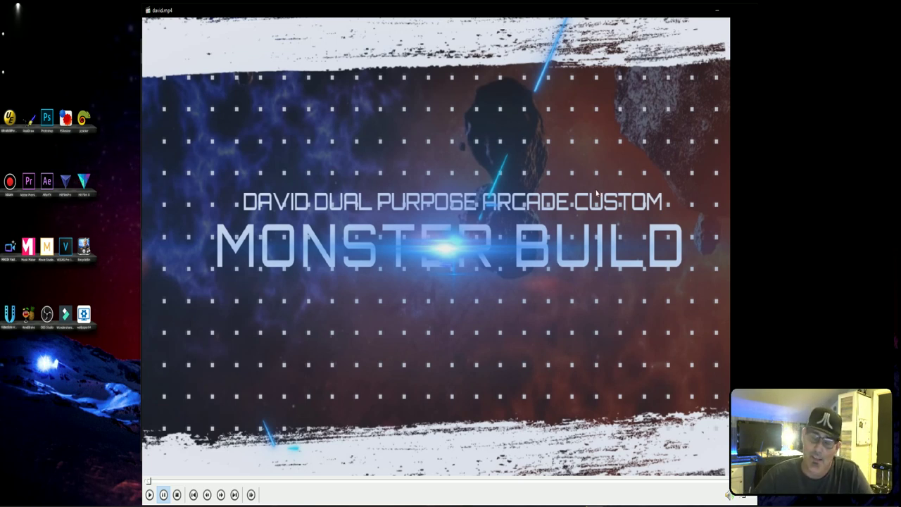
pyautogui.click(565, 168)
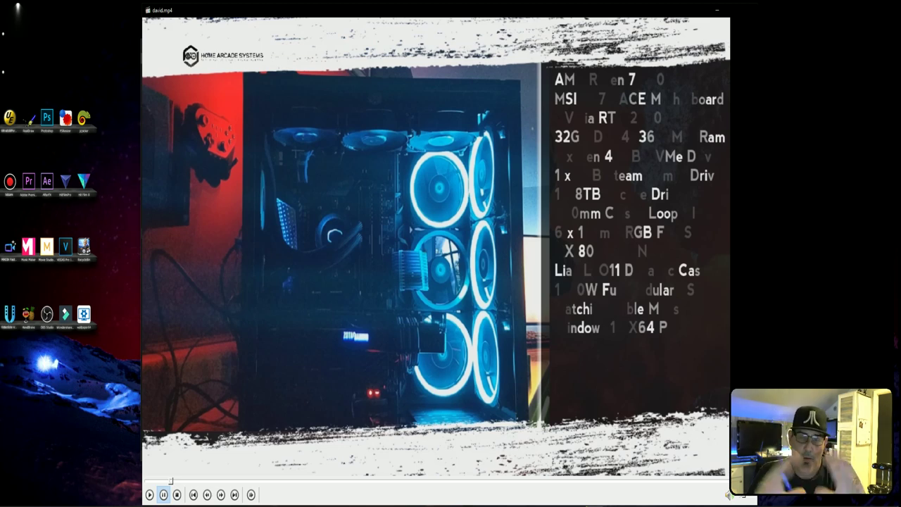
# Pause david.mp4 on the hardware spec list, then jump further ahead on the seek bar.
pyautogui.click(624, 161)
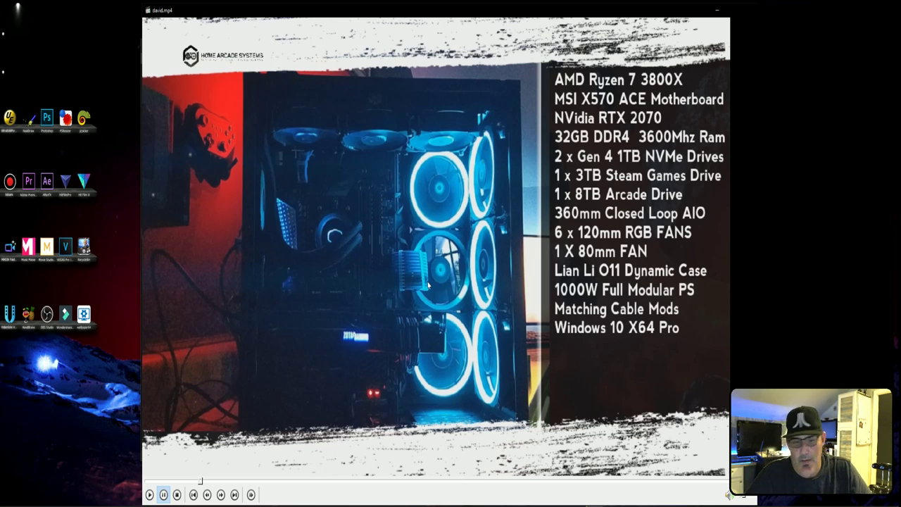
pyautogui.click(299, 481)
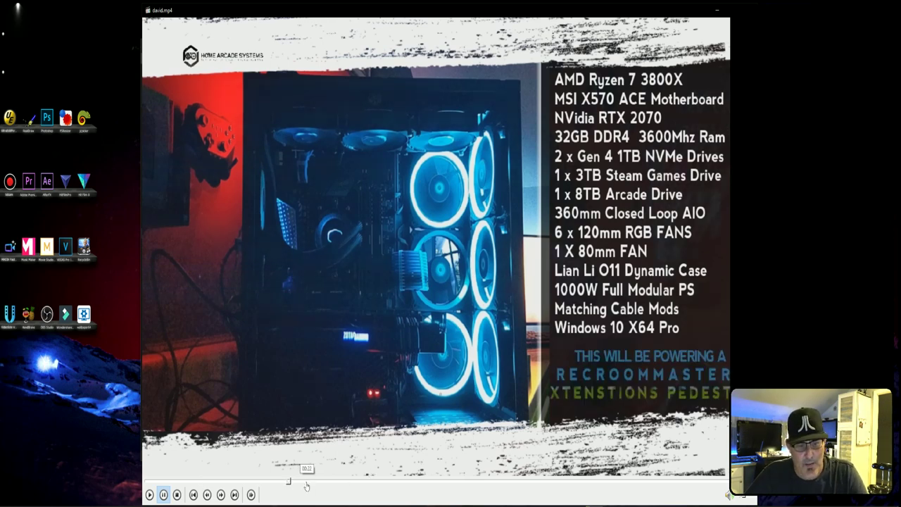
# Seek through the build footage, pause on the case close-up, and close Media Player Classic.
pyautogui.click(396, 480)
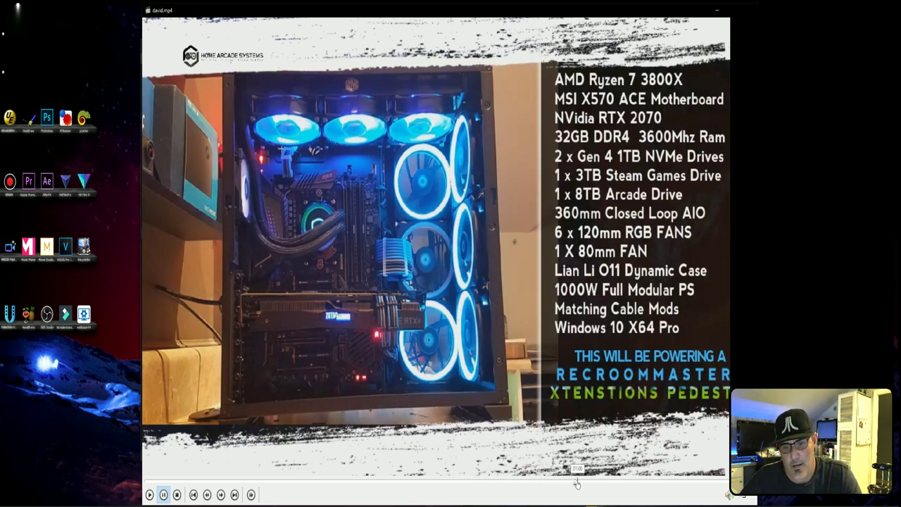
pyautogui.click(599, 484)
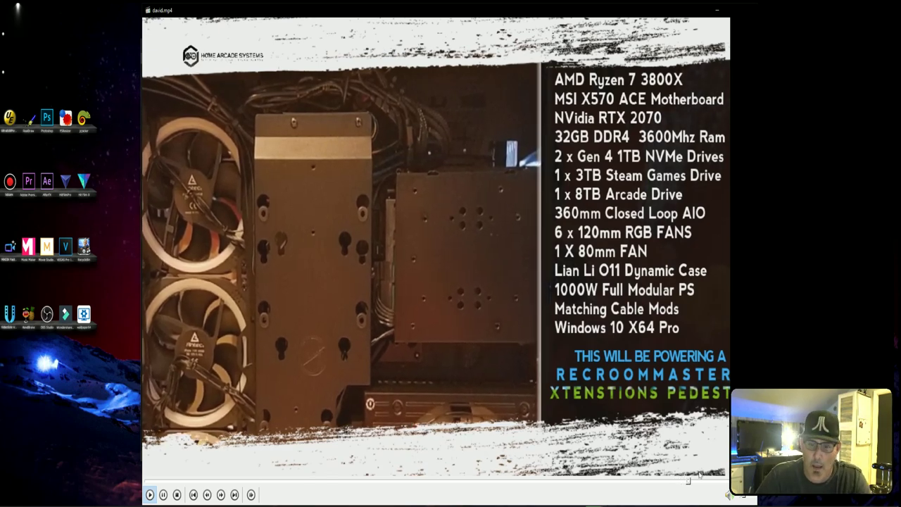
pyautogui.press('space')
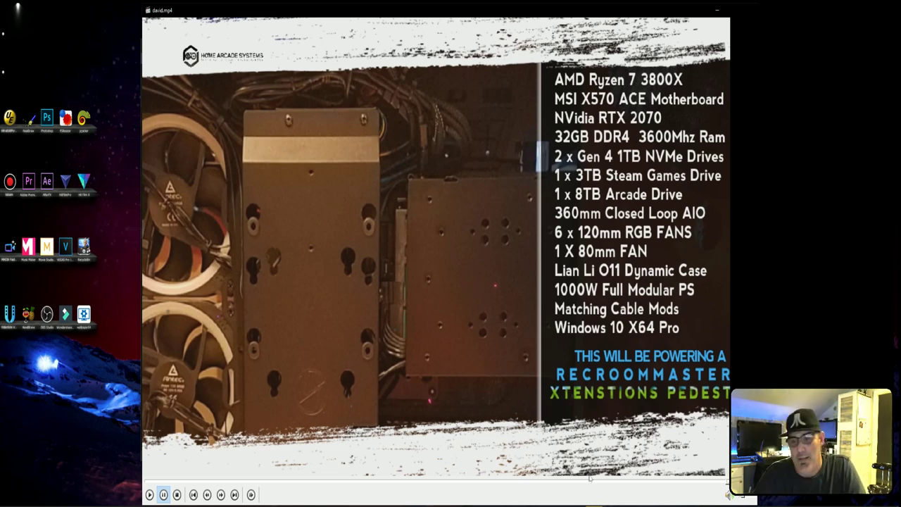
pyautogui.click(588, 482)
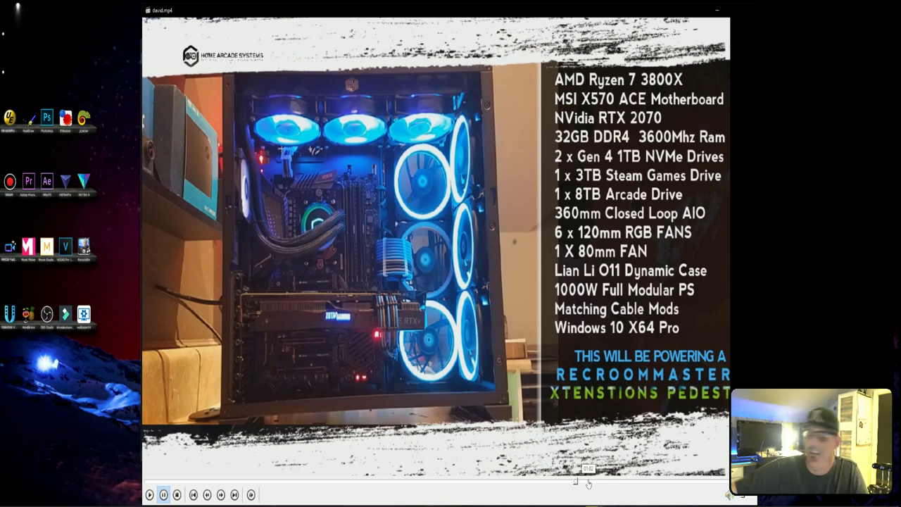
pyautogui.moveTo(593, 497)
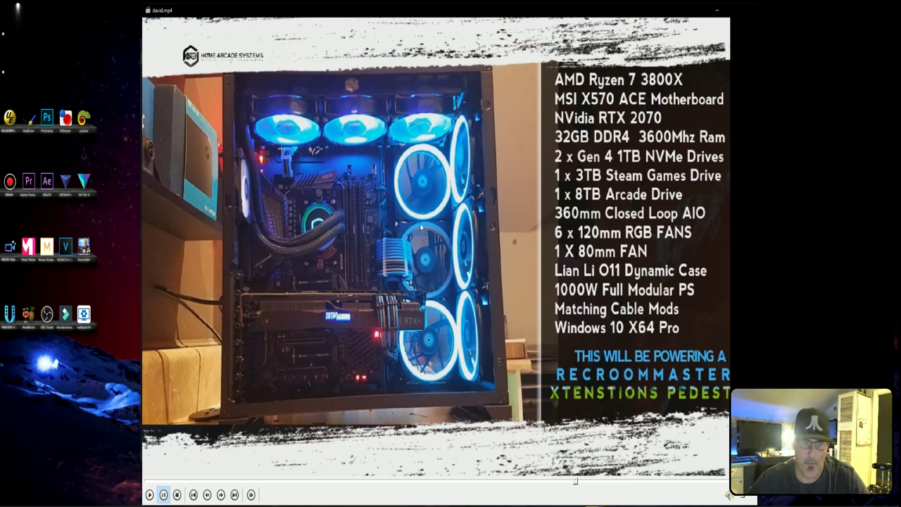
pyautogui.click(750, 8)
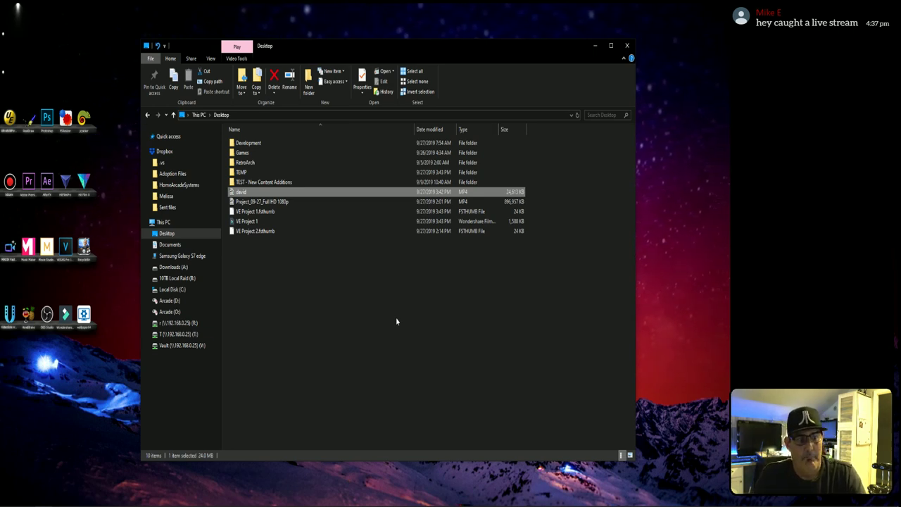
# Show the Arcade (D:) drive with its Arcade, Tools and videos folders and DriveSetup.
pyautogui.click(181, 301)
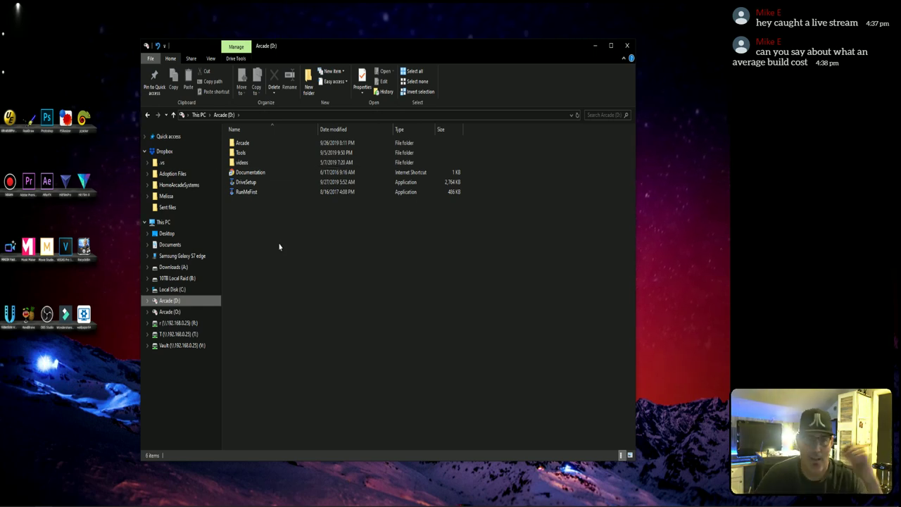
# Launch DriveSetup from the Arcade (D:) drive to reach its System Scan screen.
pyautogui.doubleClick(255, 186)
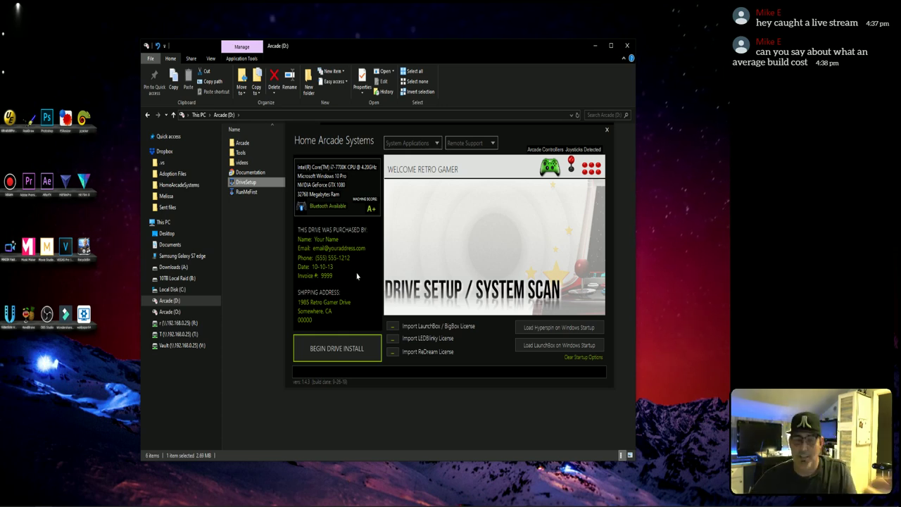
pyautogui.moveTo(301, 210)
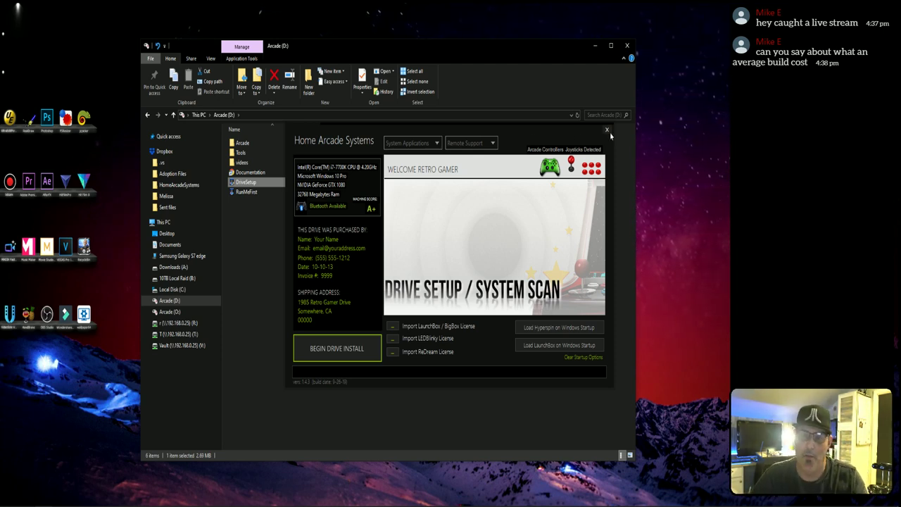
# Bring up the X-Arcade Tank Stick question and decline forcing the Tank Stick configuration.
pyautogui.click(583, 171)
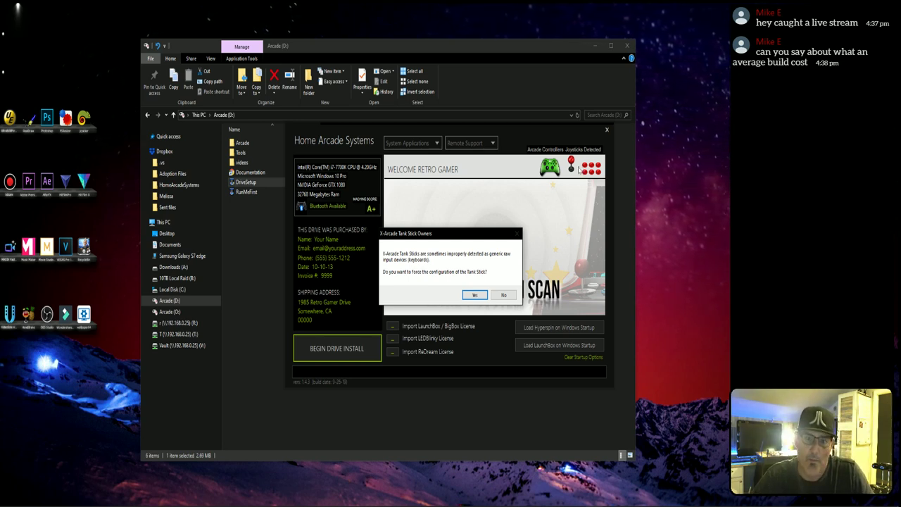
pyautogui.click(474, 296)
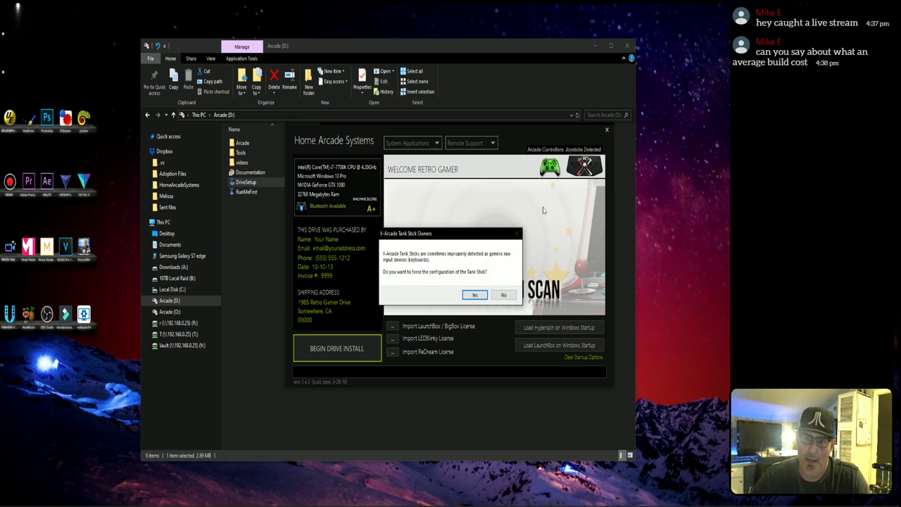
pyautogui.click(503, 295)
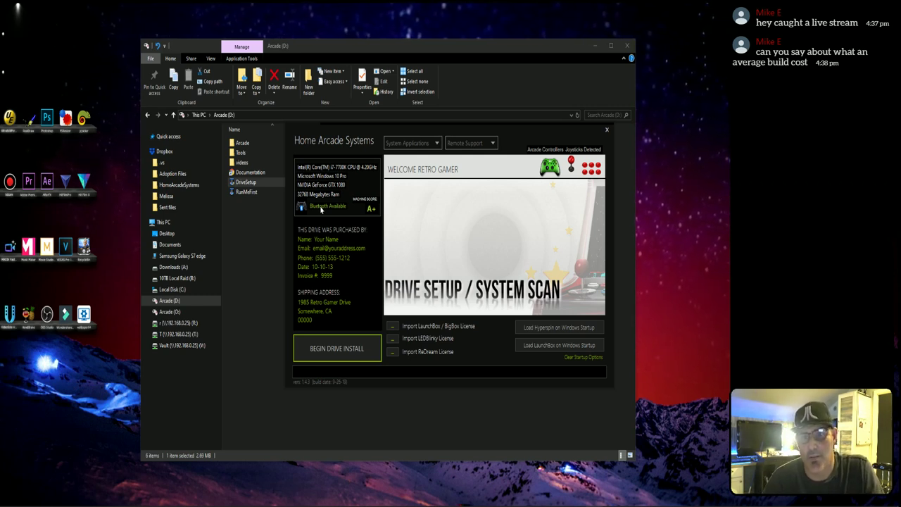
pyautogui.click(370, 209)
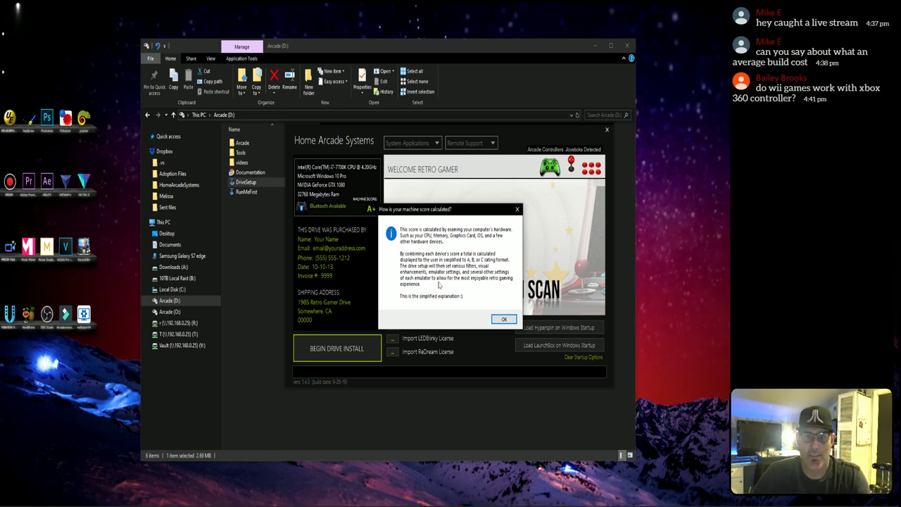
pyautogui.click(503, 319)
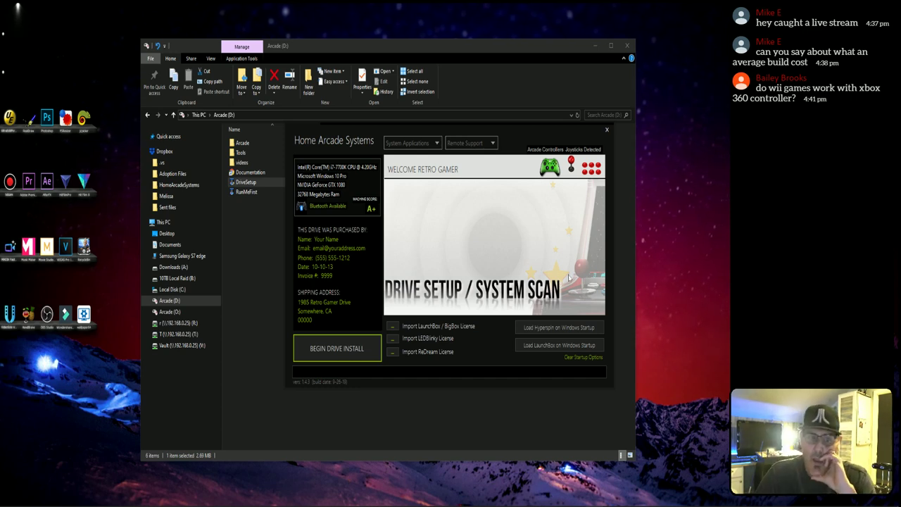
# Open the Detected Joysticks USB devices list from System Applications.
pyautogui.click(479, 143)
pyautogui.click(420, 147)
pyautogui.click(420, 146)
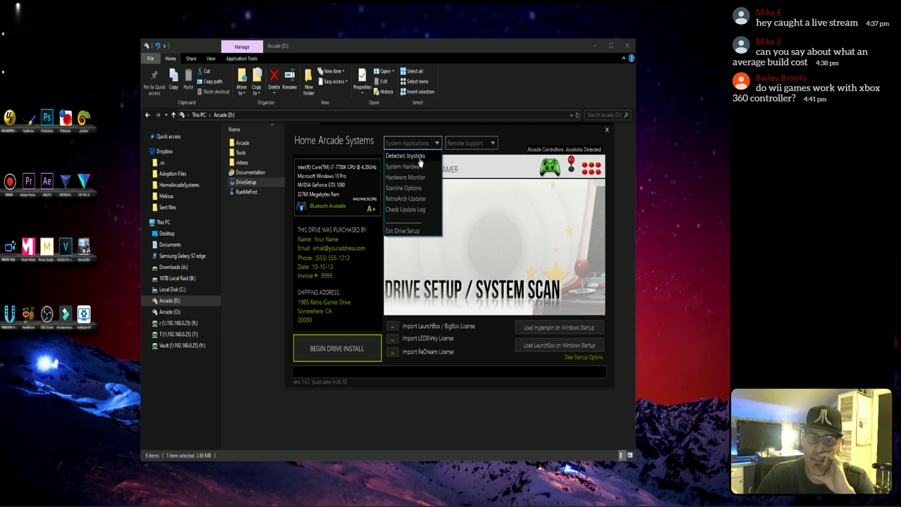
pyautogui.click(421, 161)
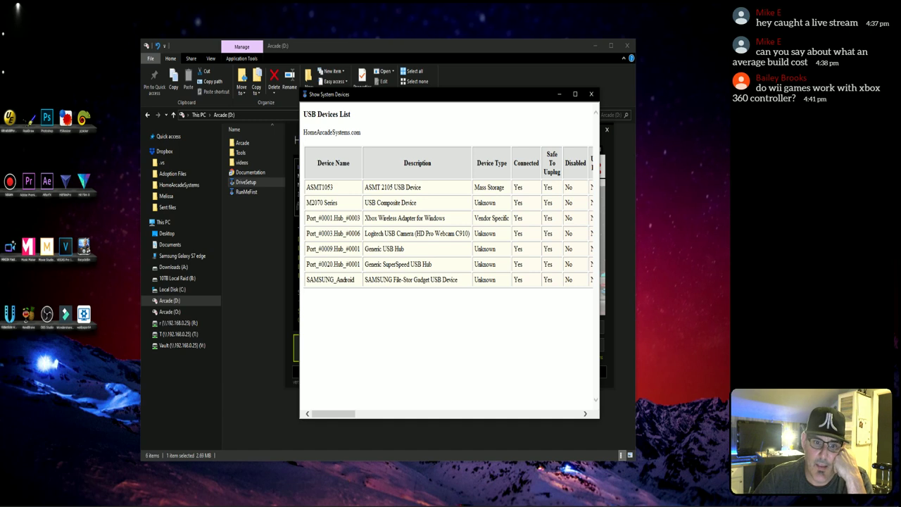
# Inspect the Xbox Wireless Adapter and M2070 entries, close the list, and reopen System Applications.
pyautogui.moveTo(459, 219); pyautogui.dragTo(335, 204)
pyautogui.click(376, 243)
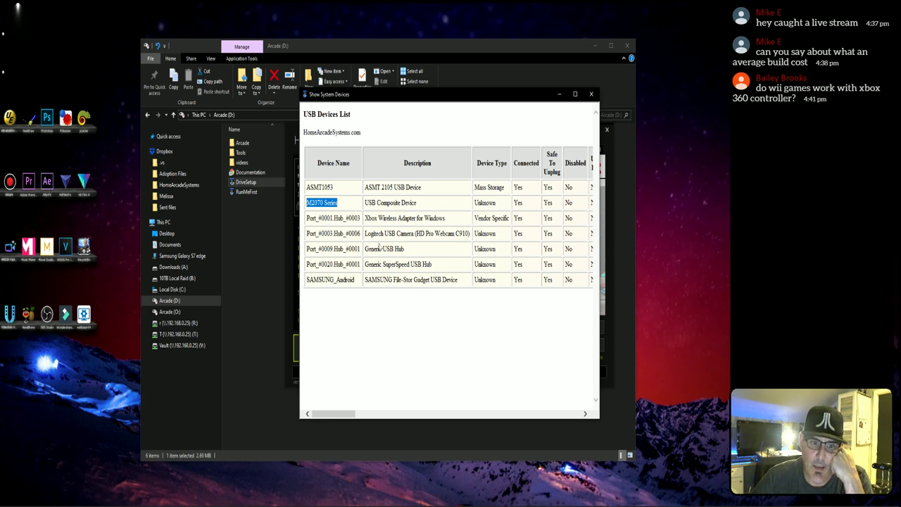
pyautogui.doubleClick(389, 203)
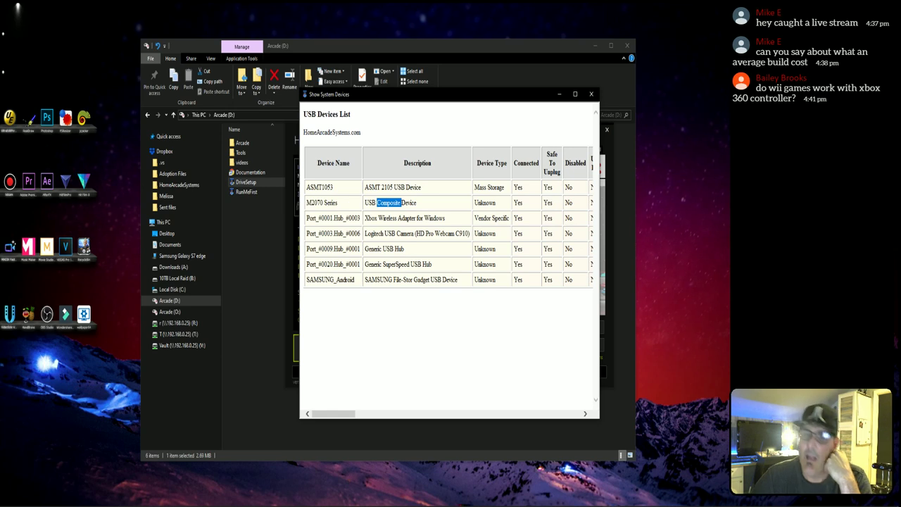
pyautogui.moveTo(481, 203); pyautogui.dragTo(517, 217)
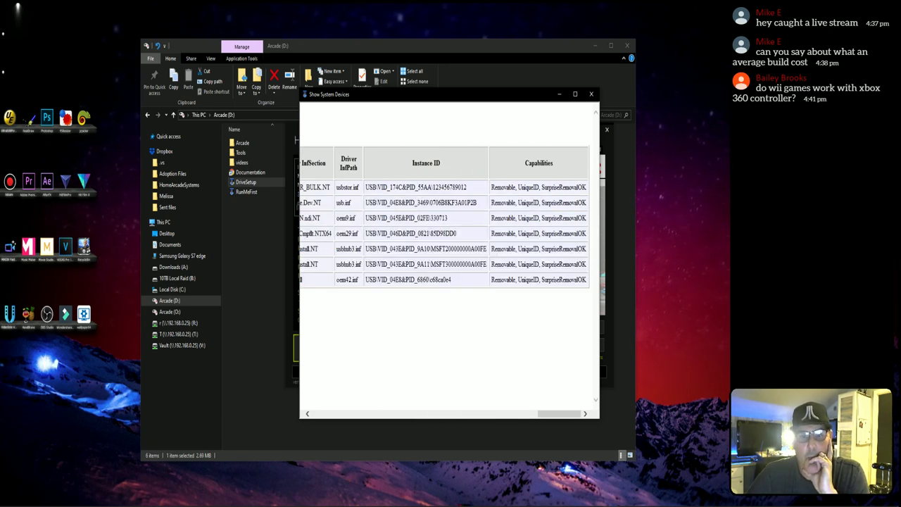
pyautogui.moveTo(491, 203); pyautogui.dragTo(531, 202)
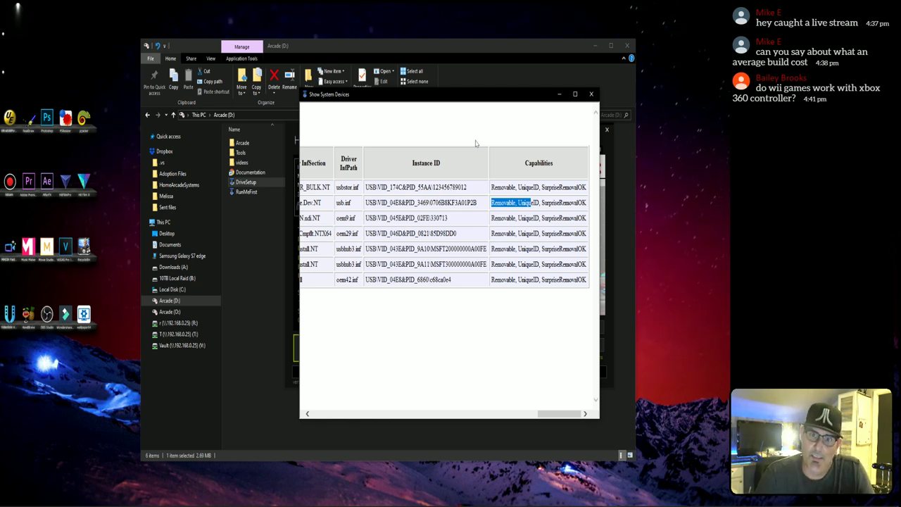
pyautogui.click(591, 94)
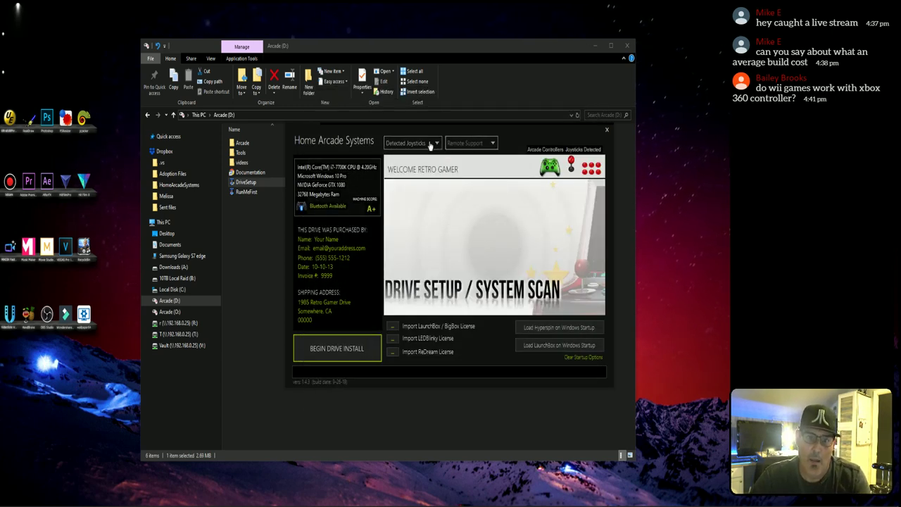
pyautogui.click(430, 144)
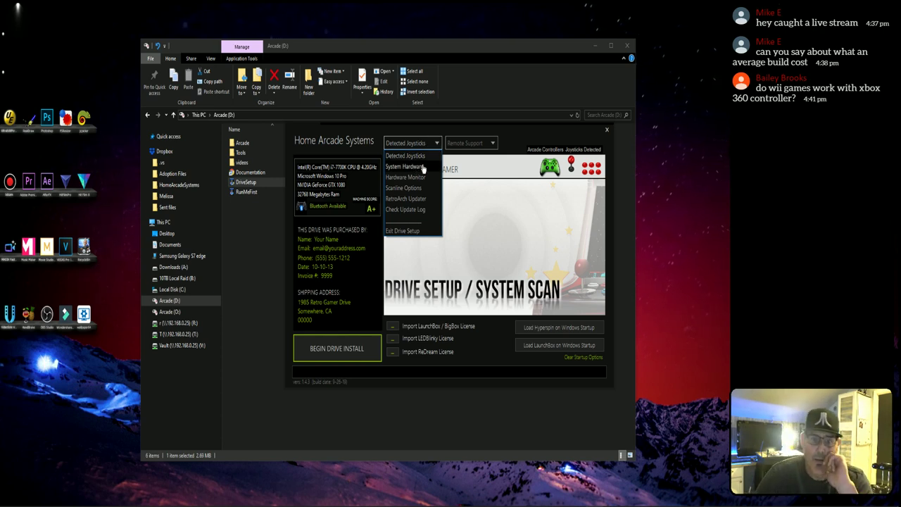
# Capture and save a screenshot of the setup window, then go to Scanline / Overlay Options.
pyautogui.click(475, 140)
pyautogui.click(475, 145)
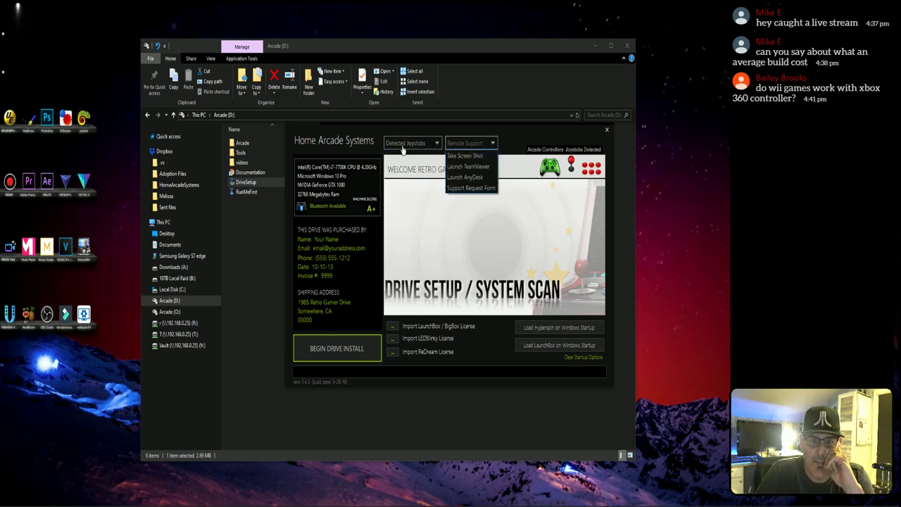
pyautogui.click(457, 158)
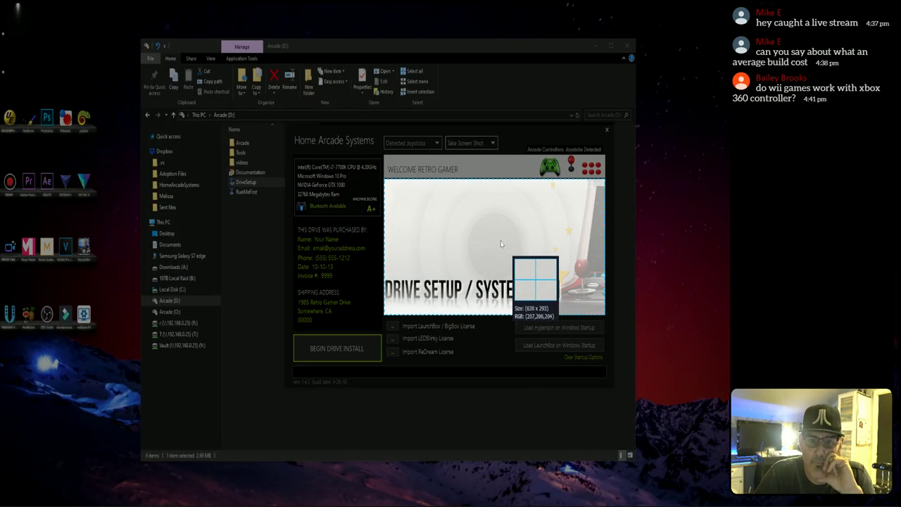
pyautogui.click(431, 396)
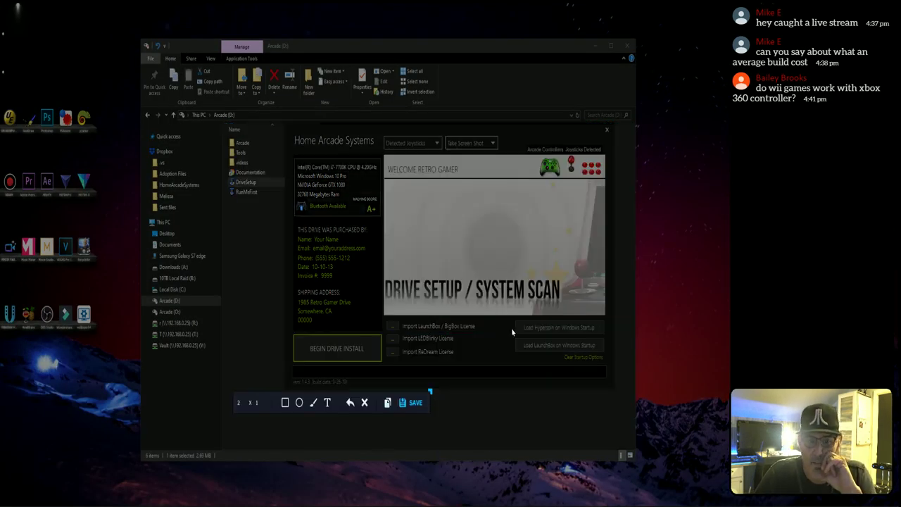
pyautogui.click(416, 403)
pyautogui.click(425, 144)
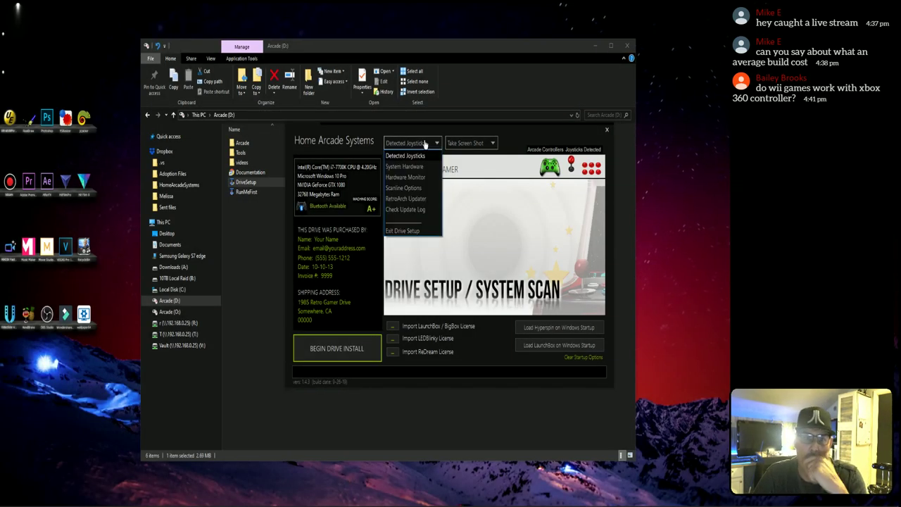
# Apply the plain Arcade Glass Overlay in the overlay options, then reopen the overlay style list.
pyautogui.click(416, 189)
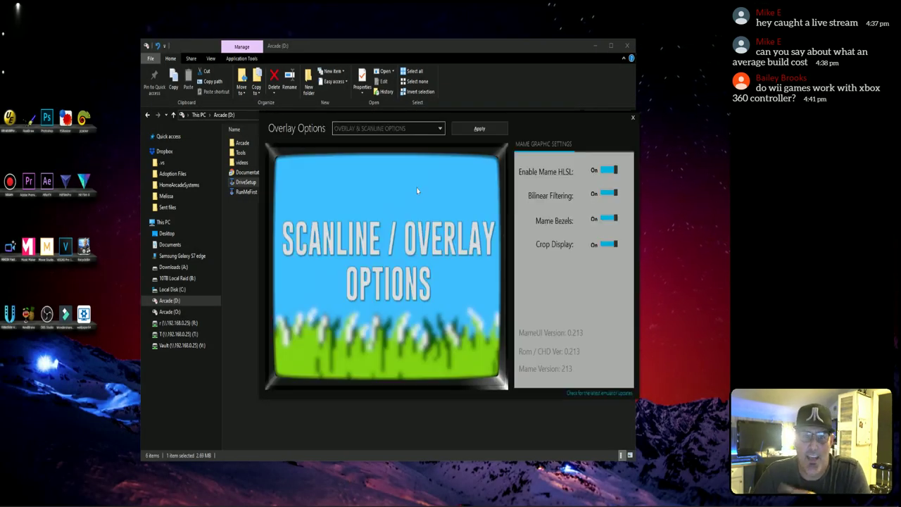
pyautogui.click(426, 128)
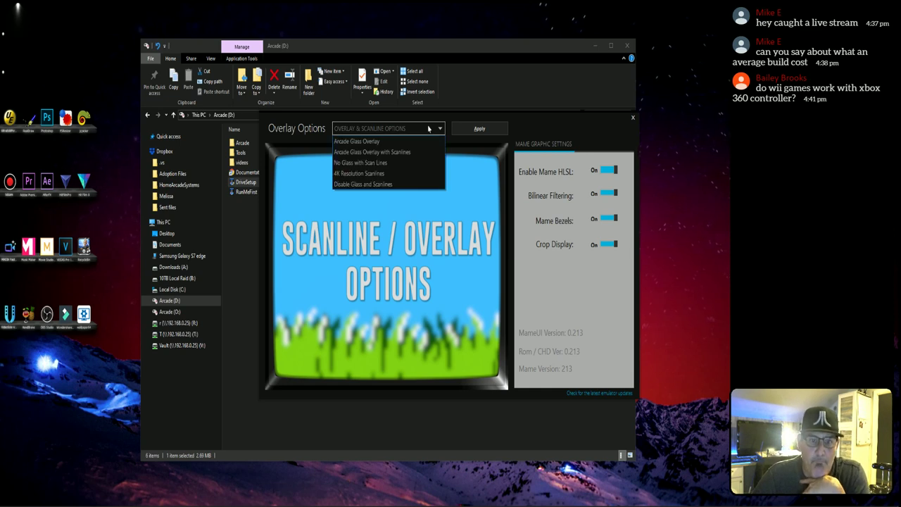
pyautogui.click(403, 141)
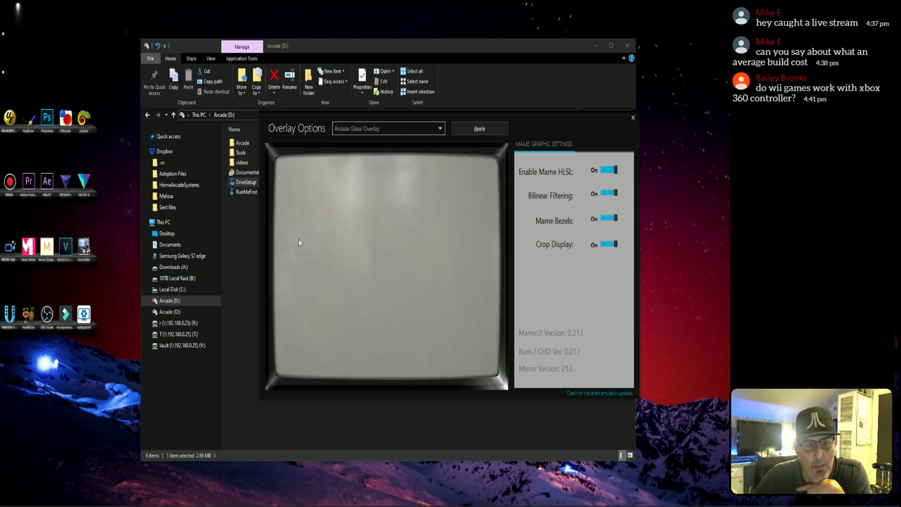
pyautogui.click(433, 129)
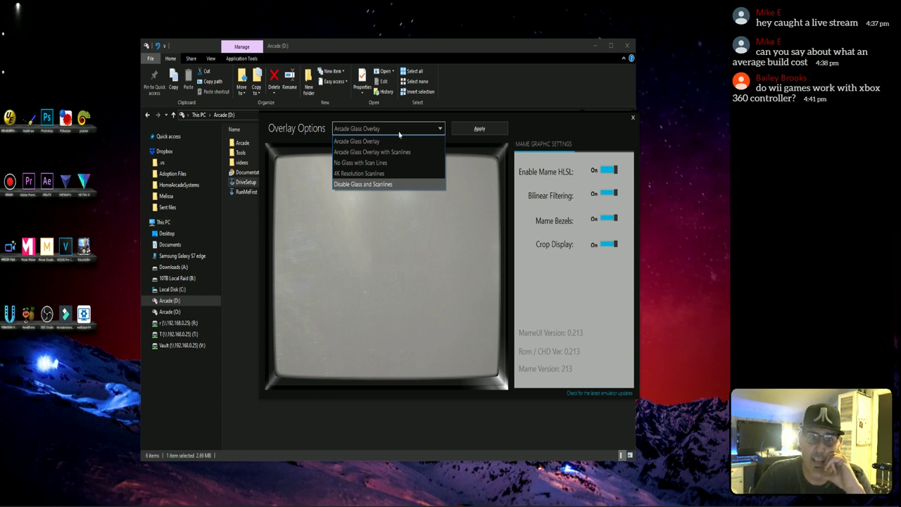
# Switch the overlay style to No Glass with Scan Lines.
pyautogui.click(391, 152)
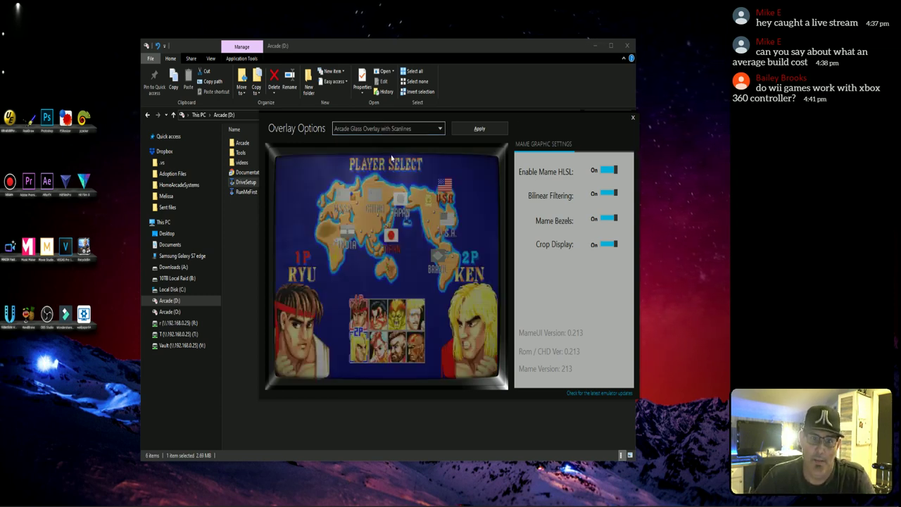
pyautogui.click(415, 131)
pyautogui.click(386, 163)
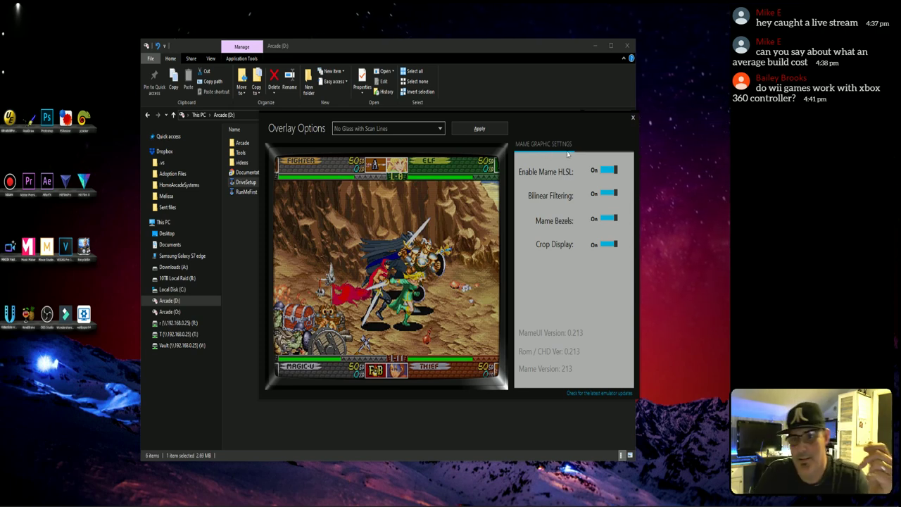
# Toggle Enable Mame HLSL, Bilinear Filtering, Mame Bezels and Crop Display off and back on.
pyautogui.click(607, 172)
pyautogui.click(607, 194)
pyautogui.click(607, 219)
pyautogui.click(607, 247)
pyautogui.click(608, 244)
pyautogui.click(607, 219)
pyautogui.click(608, 193)
pyautogui.click(608, 171)
# Select Disable Glass and Scanlines and close the overlay options panel.
pyautogui.click(436, 132)
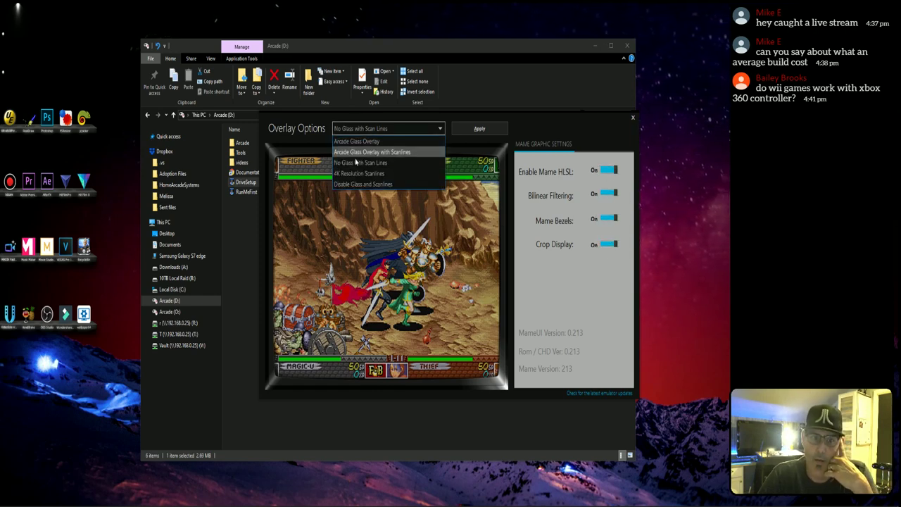
pyautogui.click(374, 185)
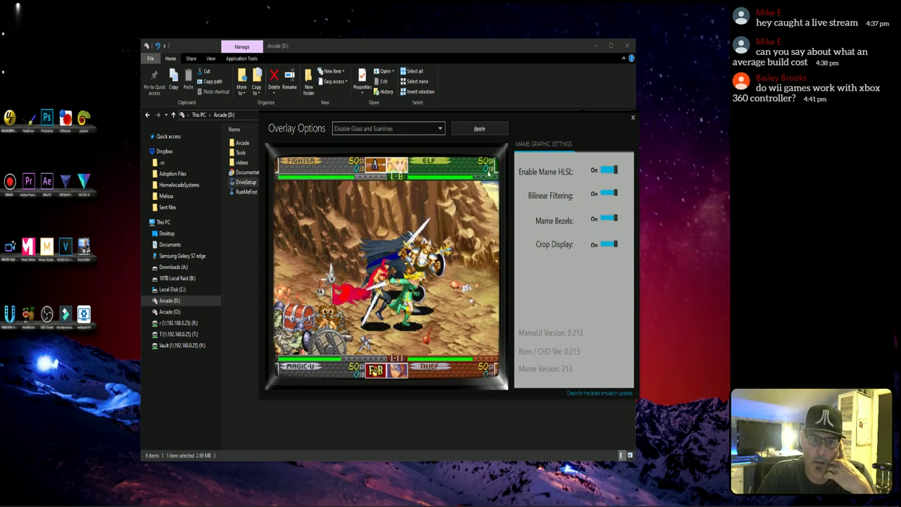
pyautogui.click(631, 119)
pyautogui.click(437, 143)
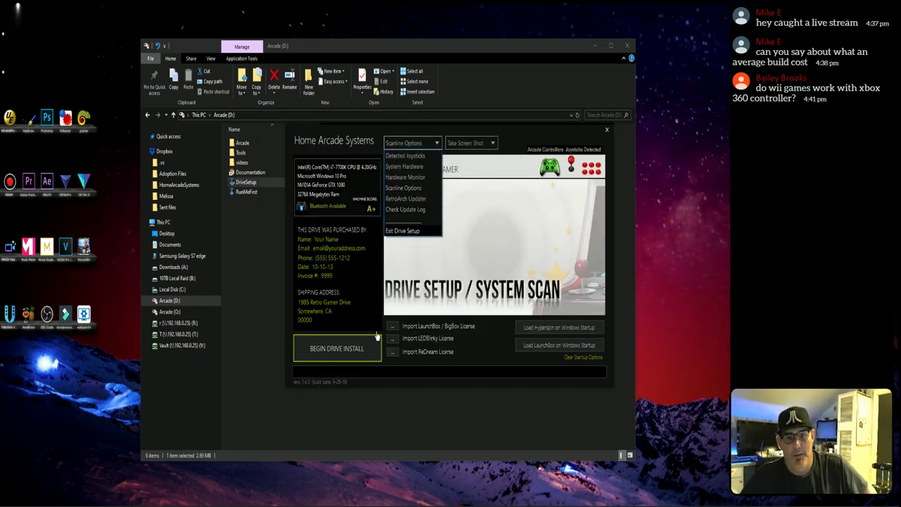
pyautogui.click(369, 296)
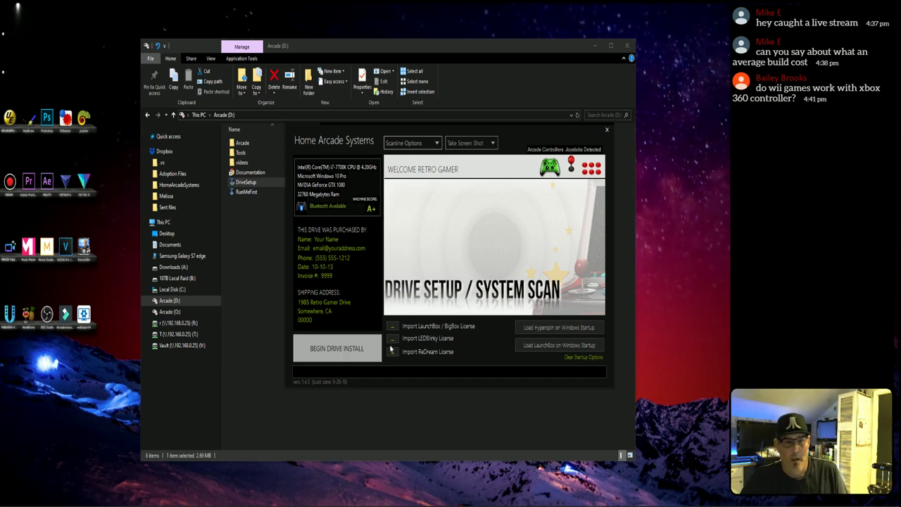
# Close the setup window and open Device Manager via This PC's system information.
pyautogui.click(607, 130)
pyautogui.press('super')
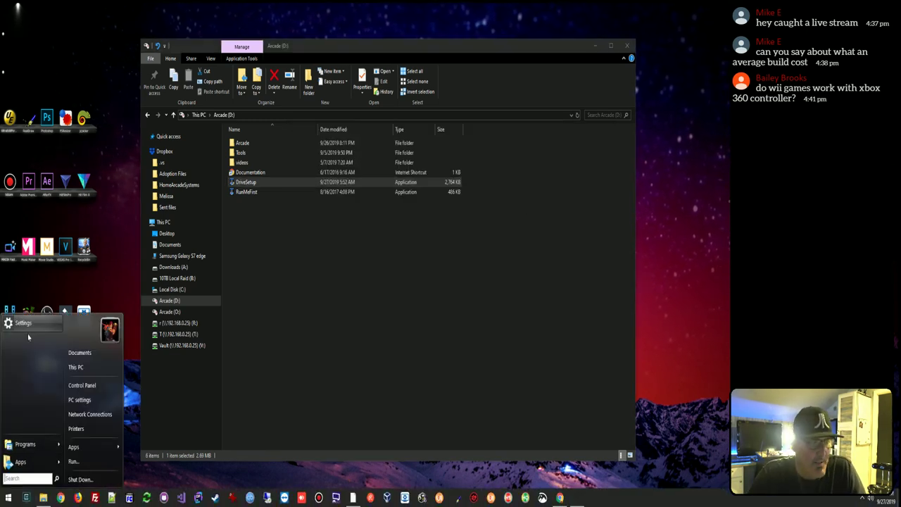
pyautogui.press('super')
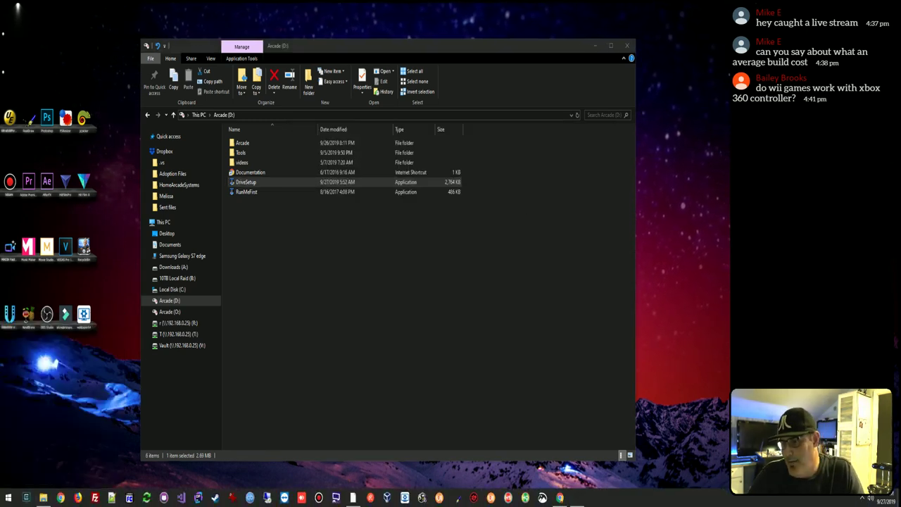
pyautogui.click(8, 498)
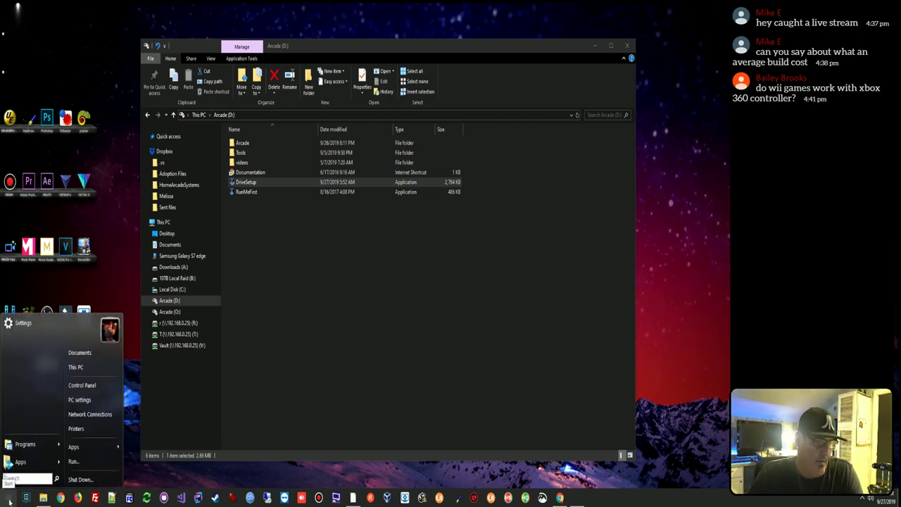
pyautogui.rightClick(166, 222)
pyautogui.click(187, 344)
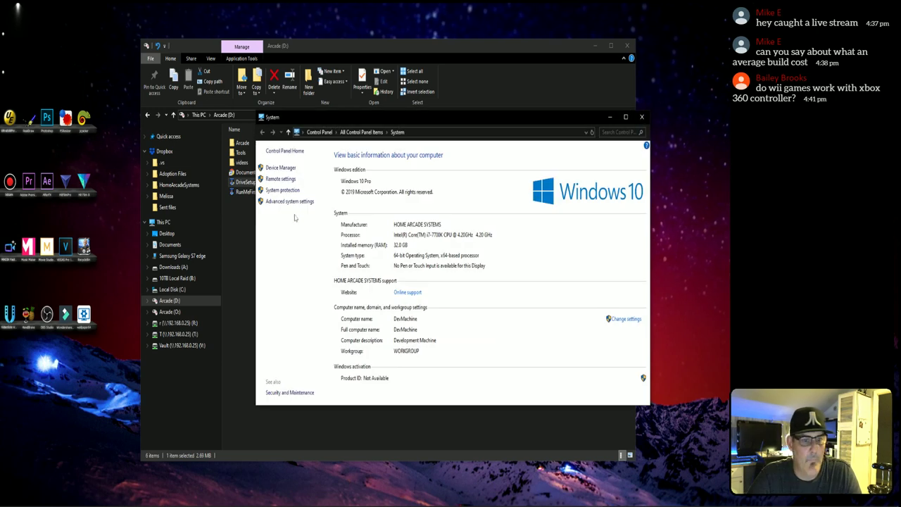
pyautogui.click(288, 170)
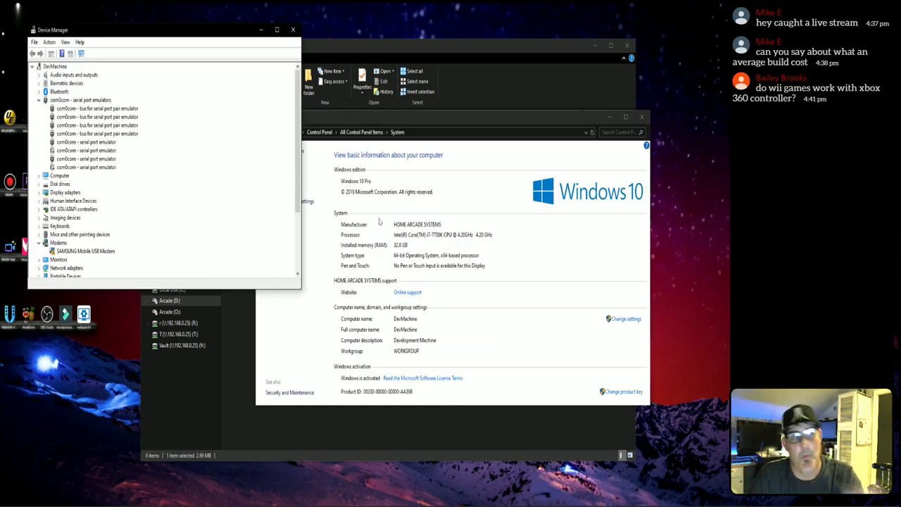
# Expand Bluetooth and disable the Bluetooth RFCOMM device and the Generic Bluetooth Radio.
pyautogui.rightClick(63, 92)
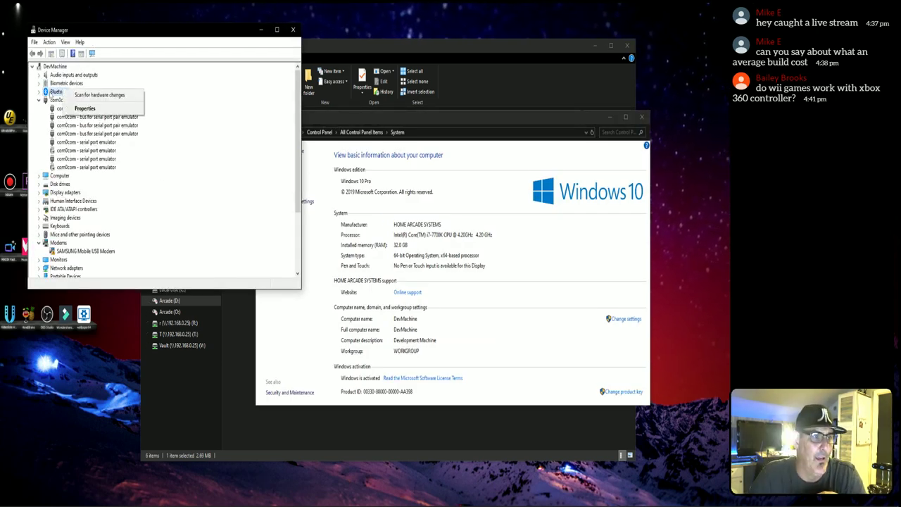
pyautogui.doubleClick(62, 92)
pyautogui.rightClick(67, 101)
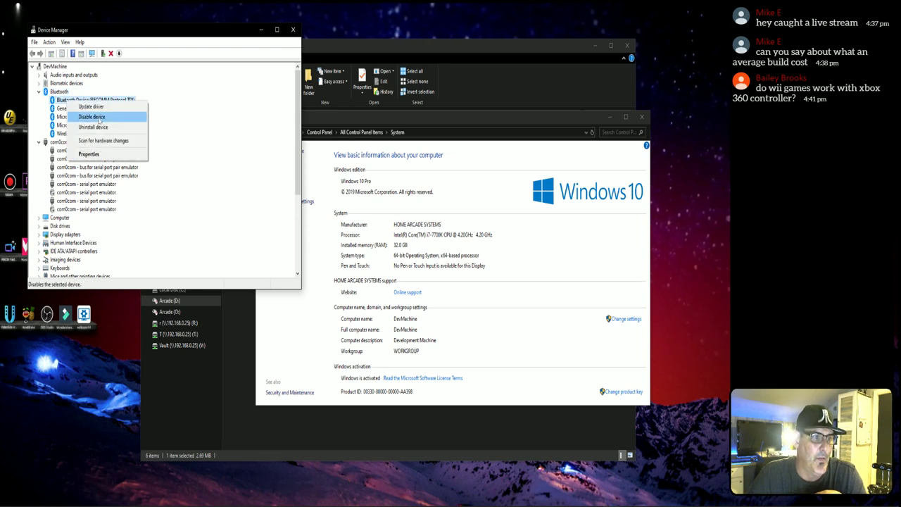
pyautogui.click(105, 118)
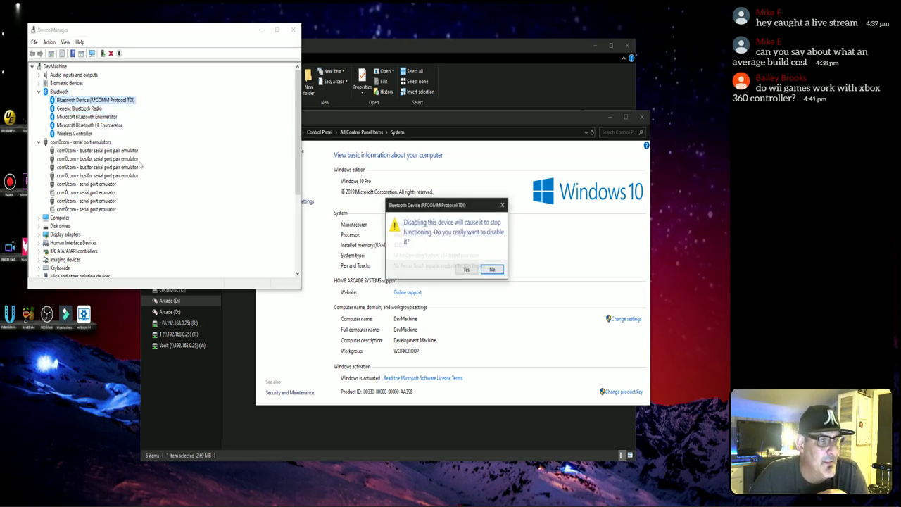
pyautogui.click(468, 270)
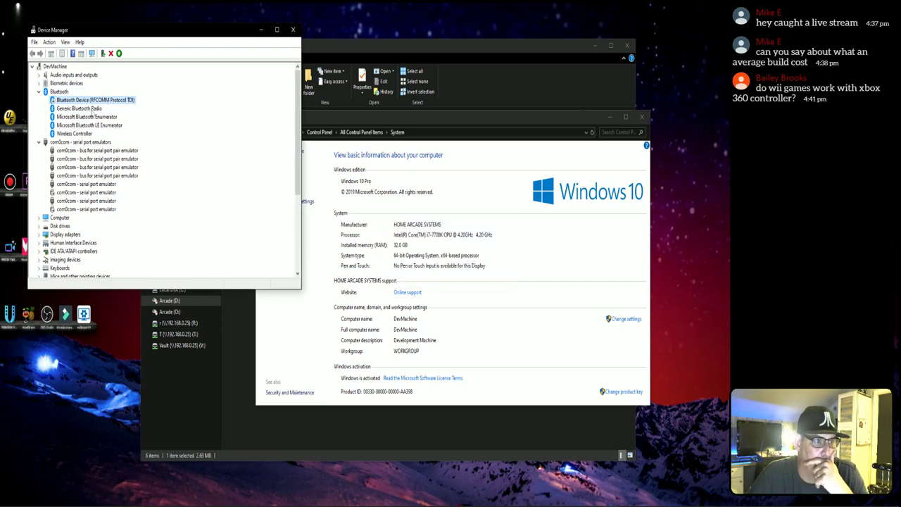
pyautogui.rightClick(93, 109)
pyautogui.click(111, 126)
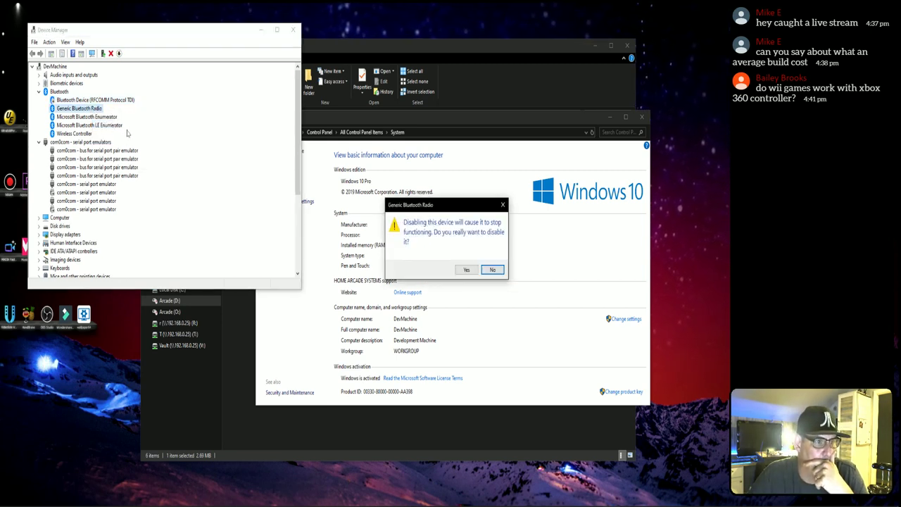
pyautogui.click(466, 269)
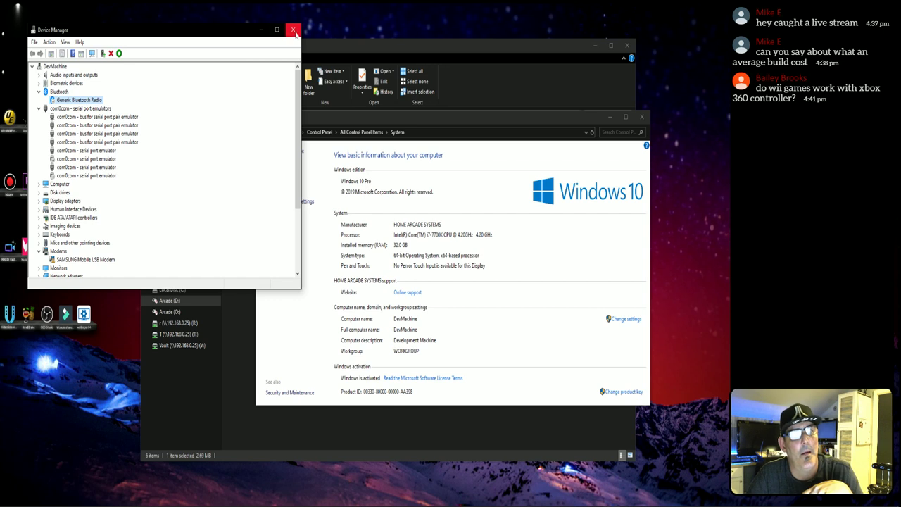
# Launch DriveSetup from the Arcade (D:) drive window.
pyautogui.click(412, 103)
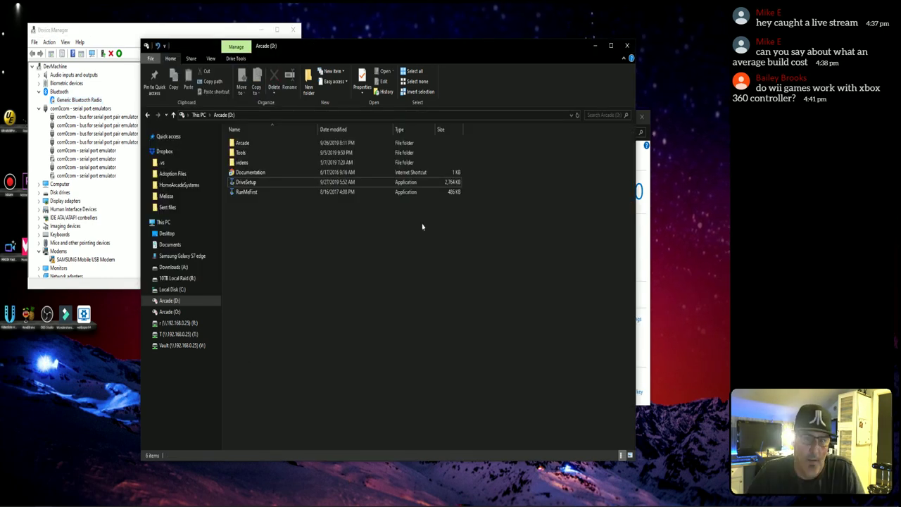
pyautogui.doubleClick(242, 184)
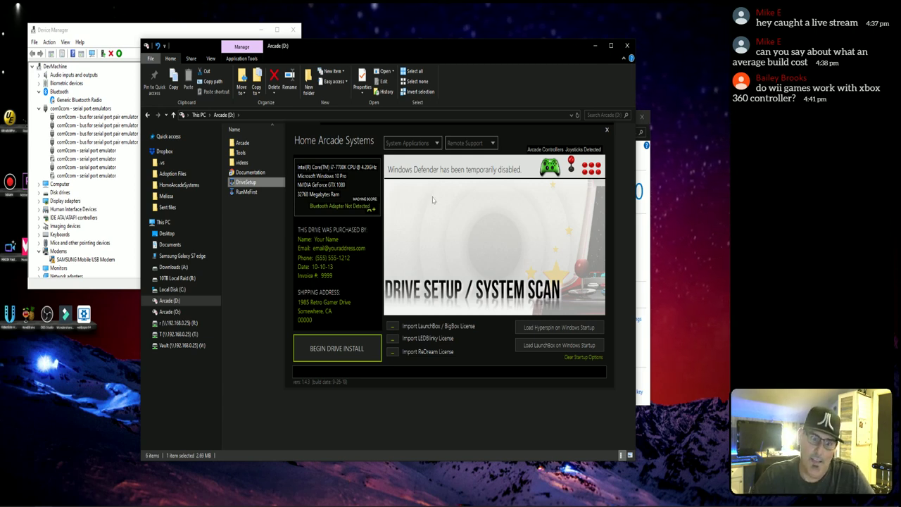
# Start BEGIN DRIVE INSTALL and let the installers run.
pyautogui.click(365, 348)
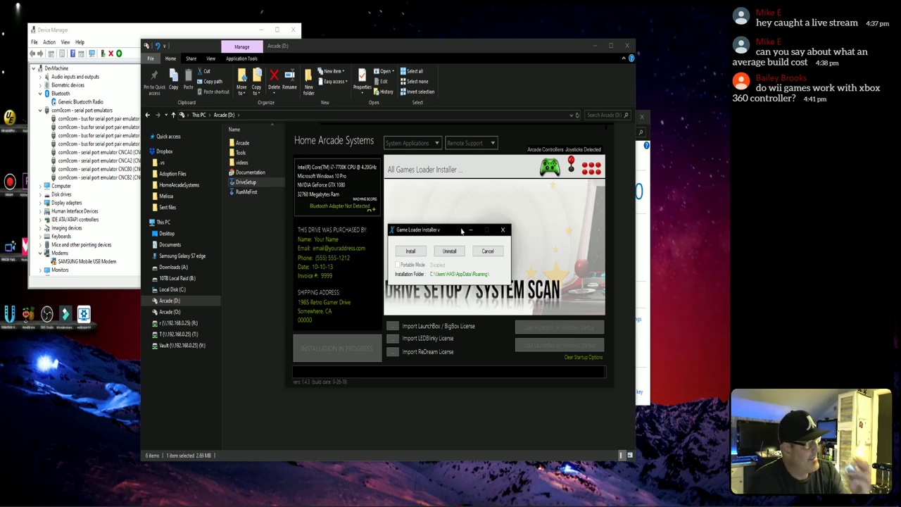
# Enable Hyperspin and LaunchBox on Windows startup, then clear the startup options again.
pyautogui.click(410, 250)
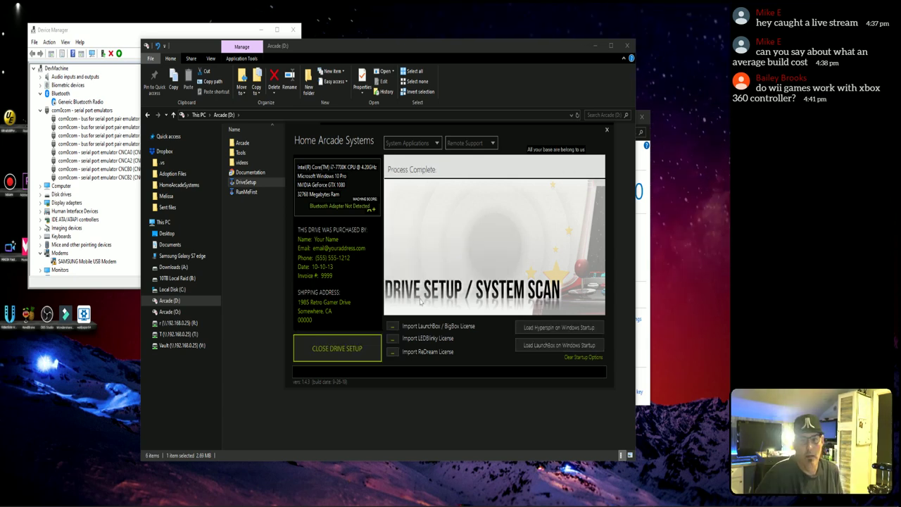
pyautogui.click(579, 329)
pyautogui.click(539, 285)
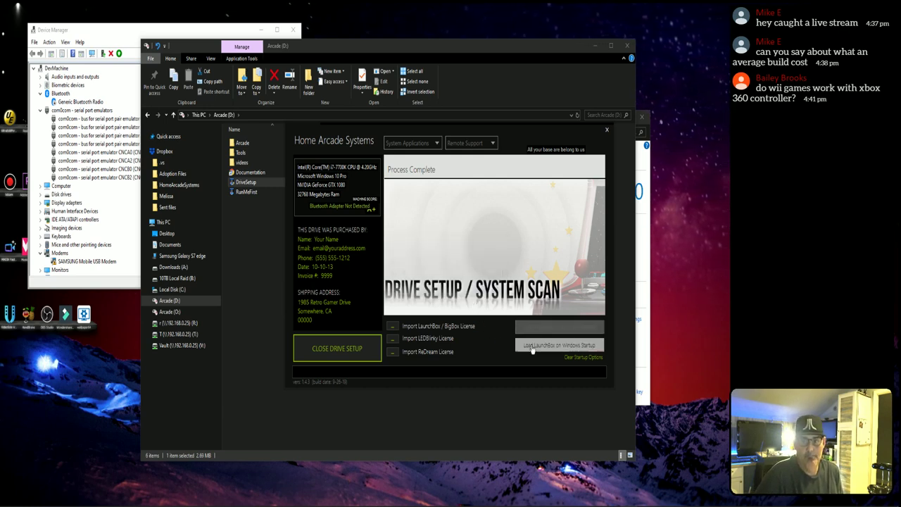
pyautogui.click(533, 347)
pyautogui.click(491, 286)
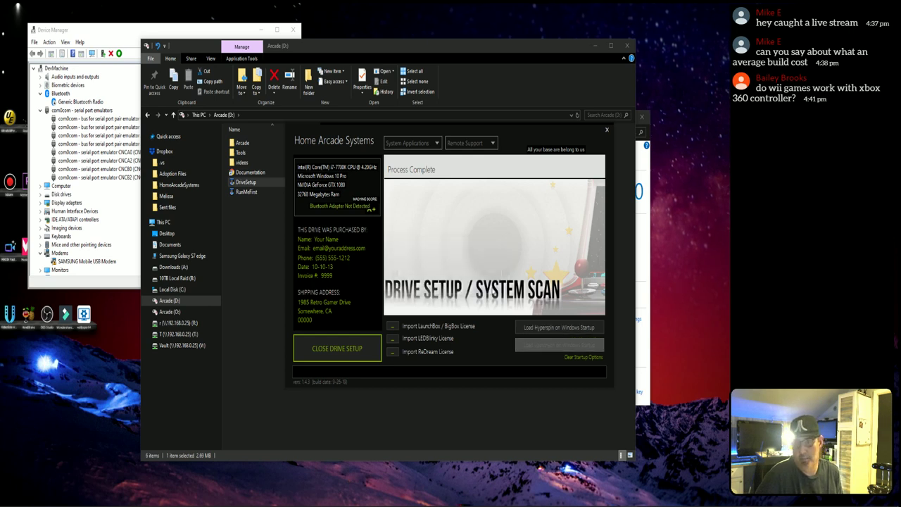
pyautogui.click(579, 358)
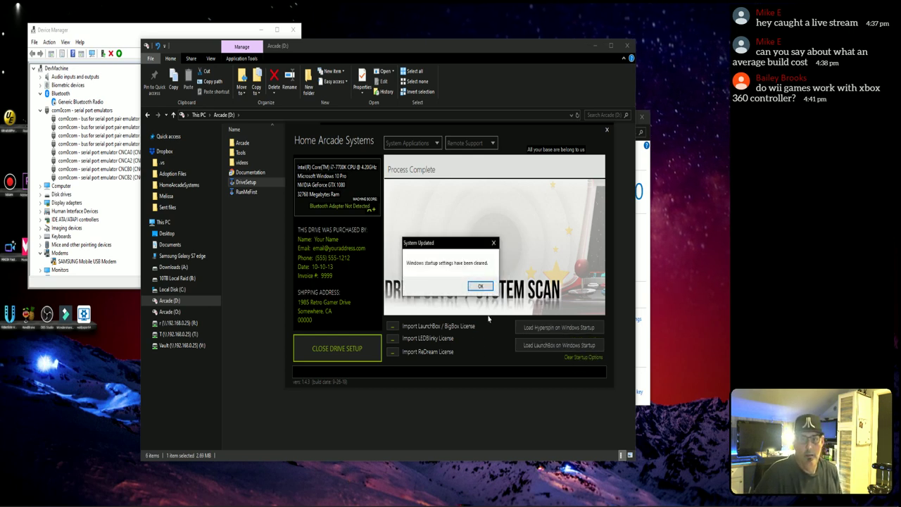
pyautogui.click(476, 284)
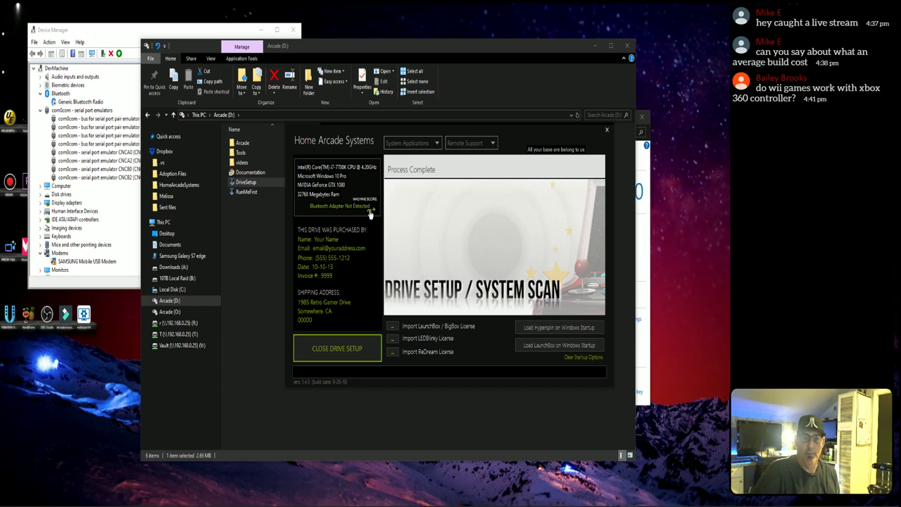
pyautogui.moveTo(495, 133); pyautogui.dragTo(452, 139)
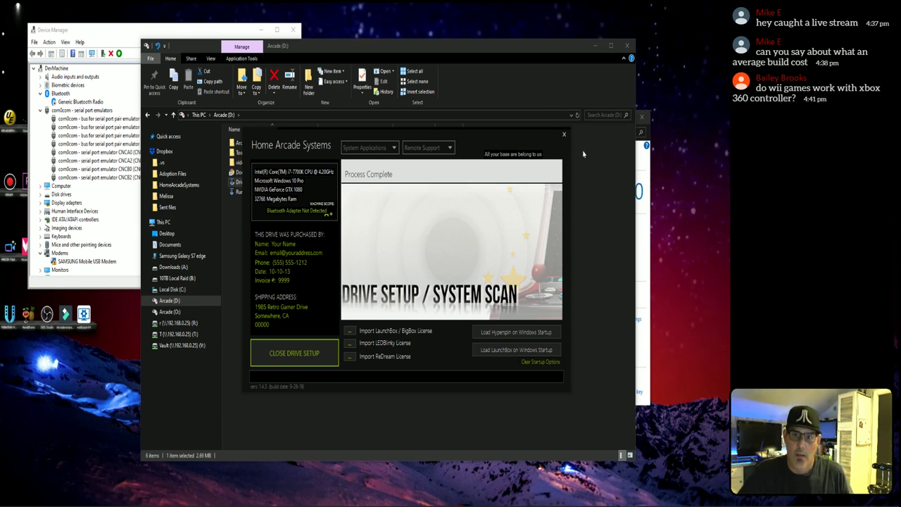
# Close Drive Setup and Device Manager, then close the Arcade drive folder window.
pyautogui.click(564, 134)
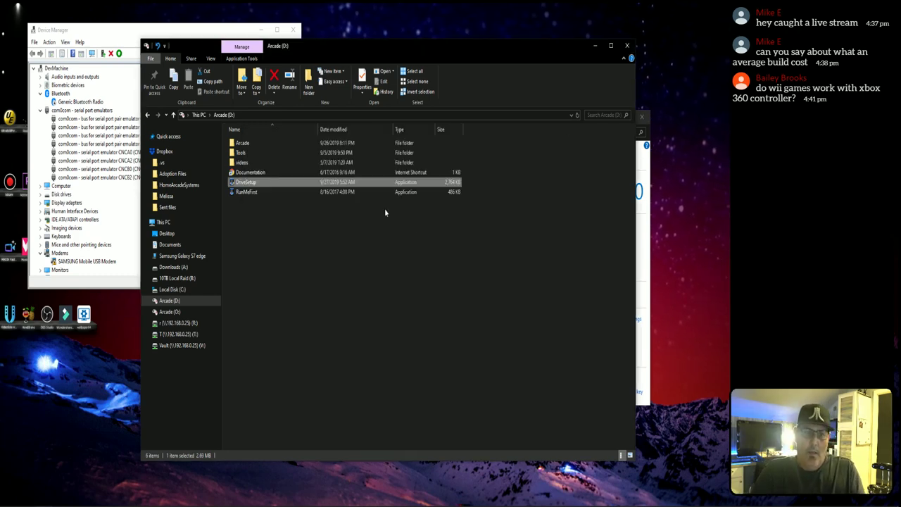
pyautogui.doubleClick(254, 144)
pyautogui.moveTo(630, 180); pyautogui.dragTo(606, 423)
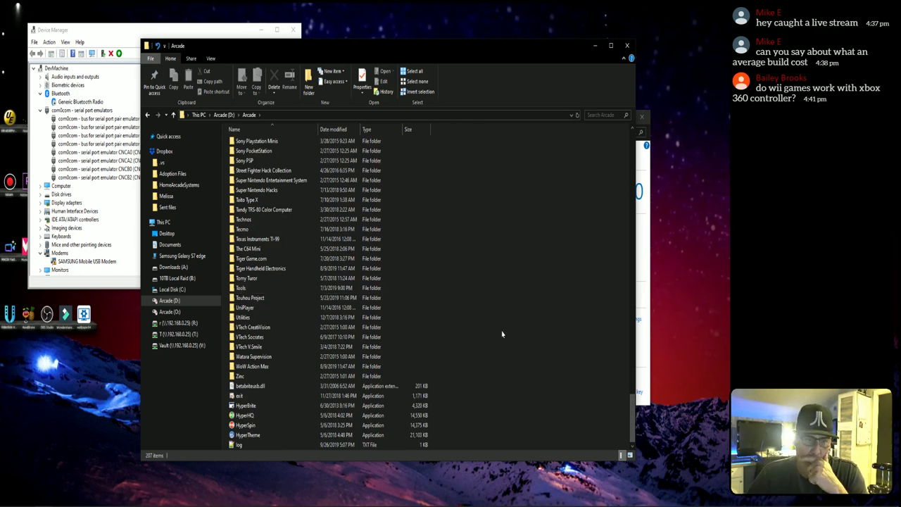
pyautogui.moveTo(232, 30); pyautogui.dragTo(777, 20)
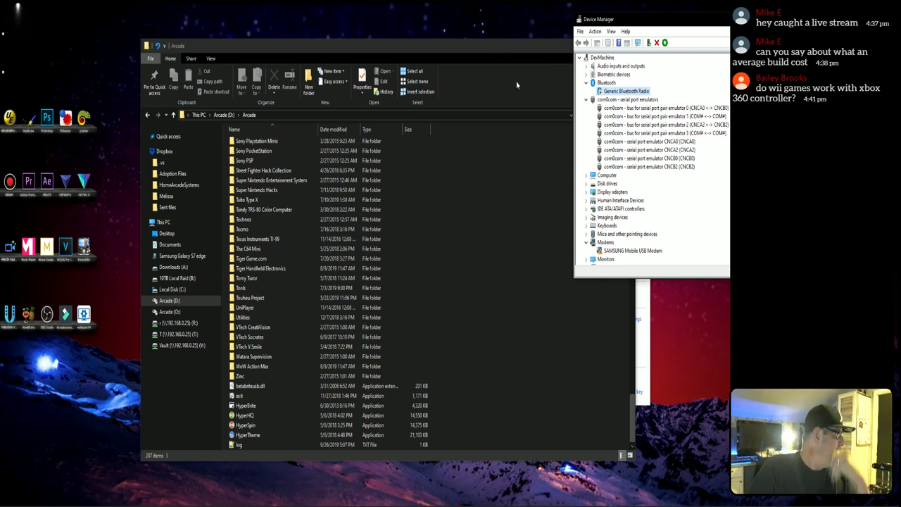
pyautogui.hotkey('alt', 'F4')
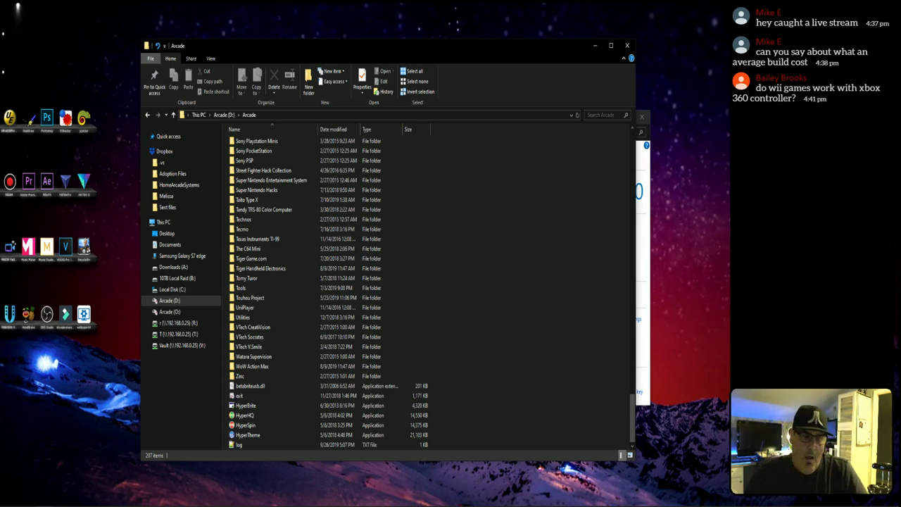
pyautogui.click(627, 45)
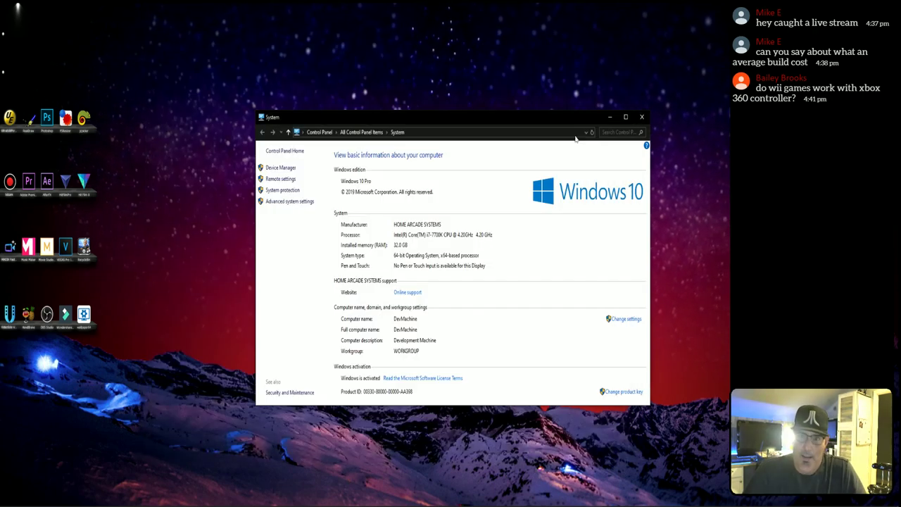
# Close the System information window and Alt+Tab back to the empty desktop.
pyautogui.click(641, 117)
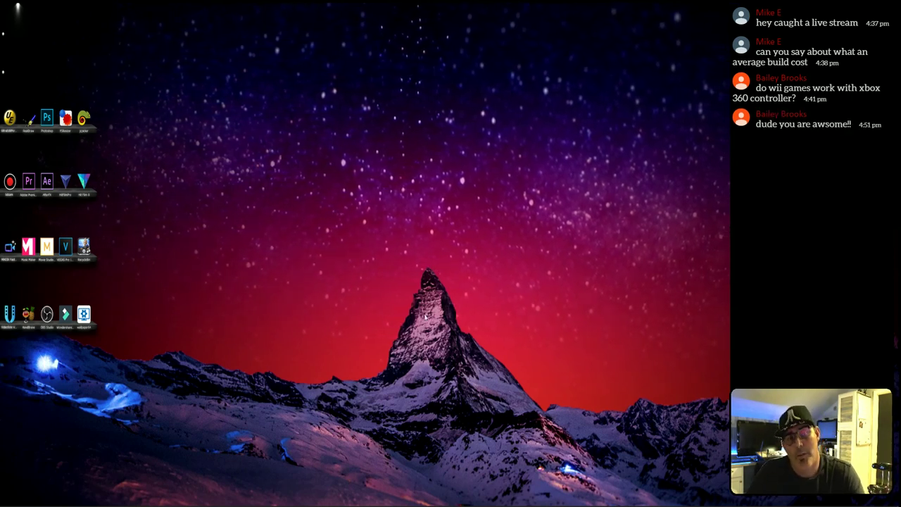
pyautogui.moveTo(468, 504)
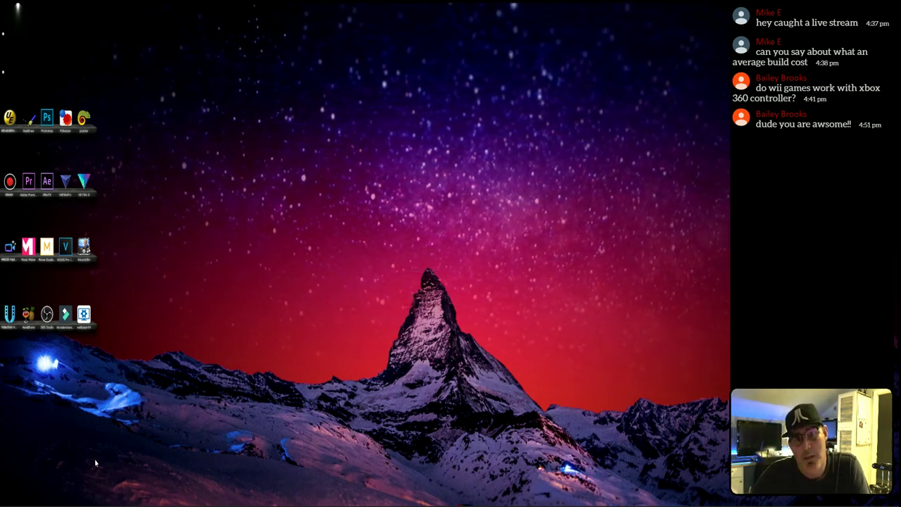
pyautogui.moveTo(86, 504)
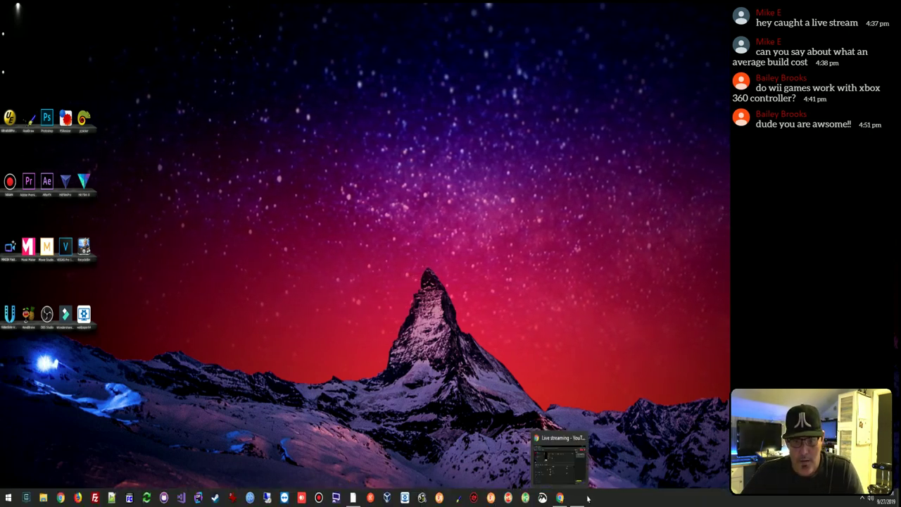
pyautogui.hotkey('alt', 'Tab')
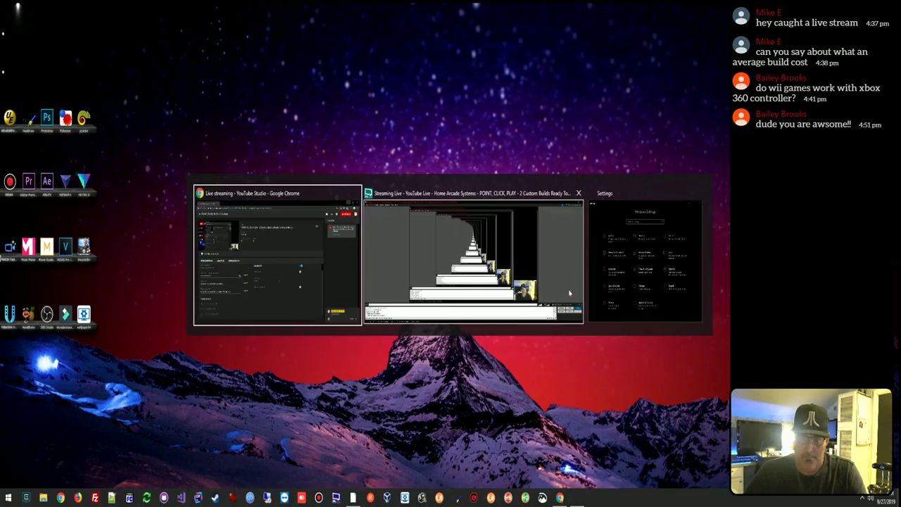
pyautogui.hotkey('alt', 'Tab')
pyautogui.hotkey('alt', 'Tab')
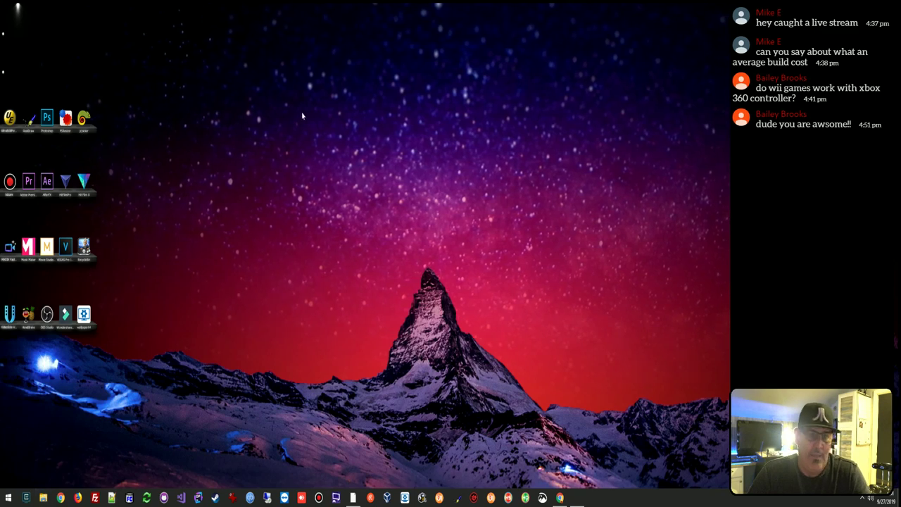
# Open File Explorer with Win+E and browse into the Desktop's TEMP folder.
pyautogui.press('super+e')
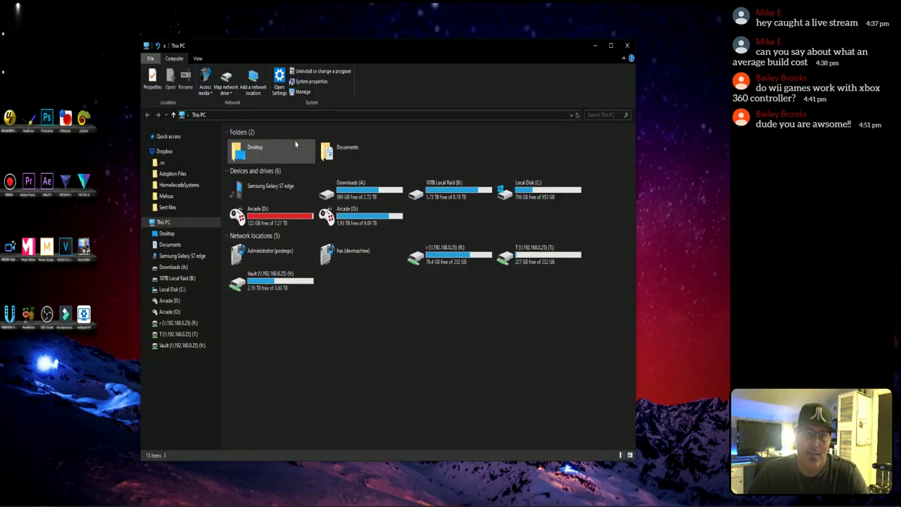
pyautogui.click(168, 233)
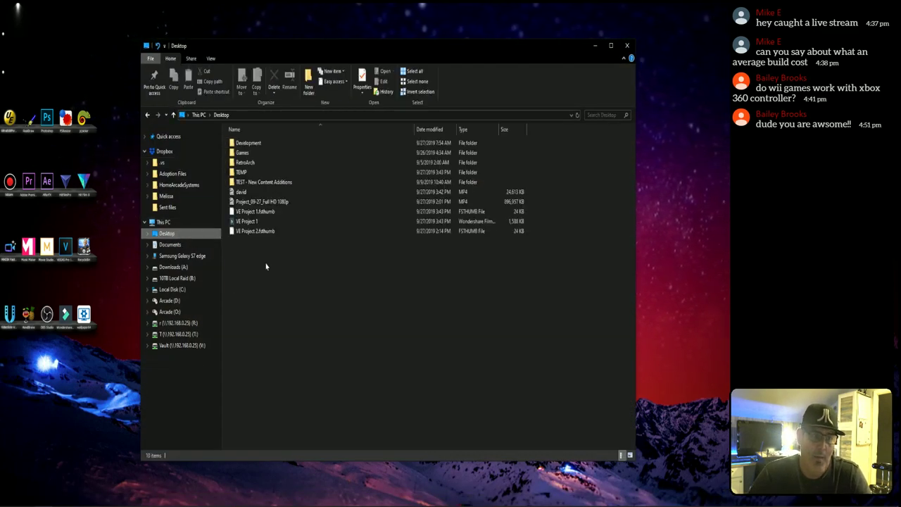
pyautogui.doubleClick(244, 174)
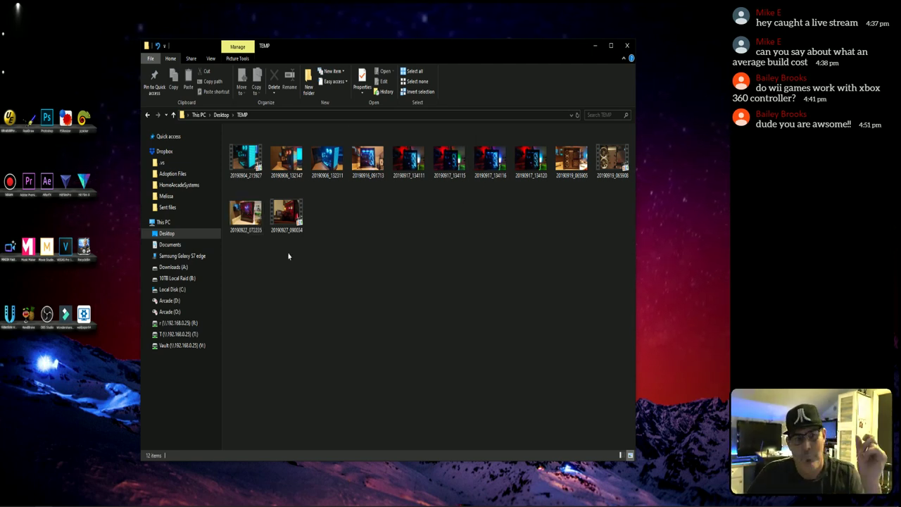
# View photos 20190922_072235 and 20190906_132147 in IrfanView.
pyautogui.doubleClick(244, 223)
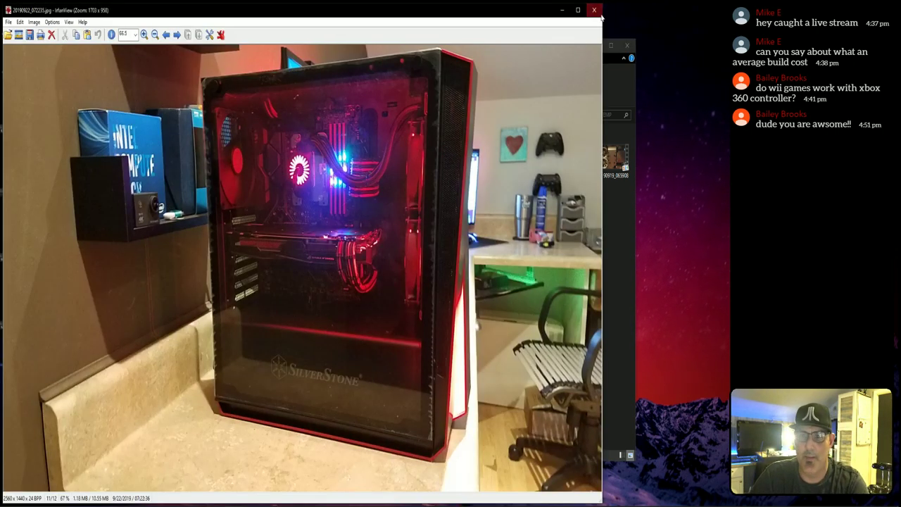
pyautogui.click(593, 10)
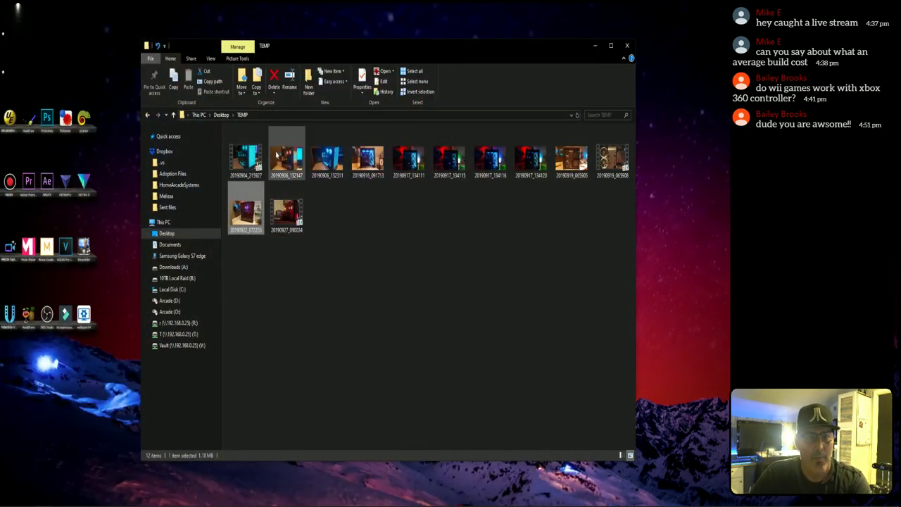
pyautogui.doubleClick(286, 158)
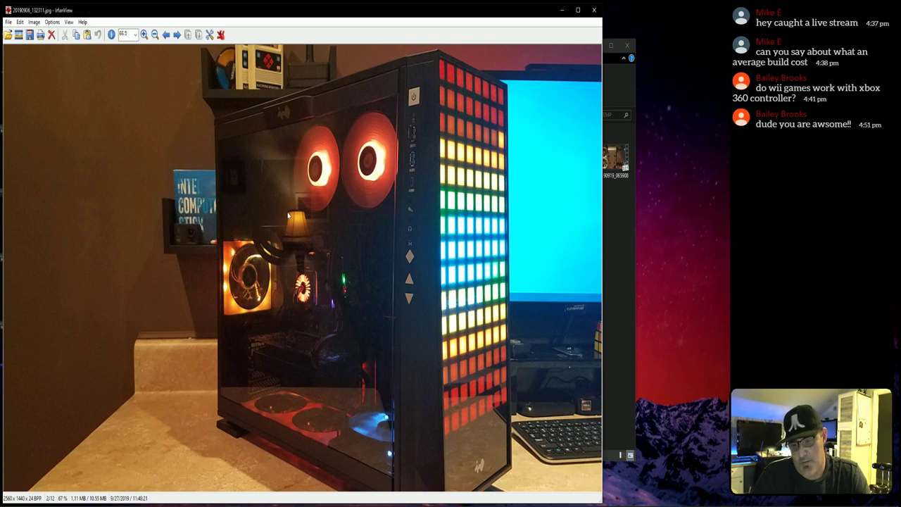
pyautogui.scroll(-1, 287, 215)
pyautogui.scroll(-1, 288, 215)
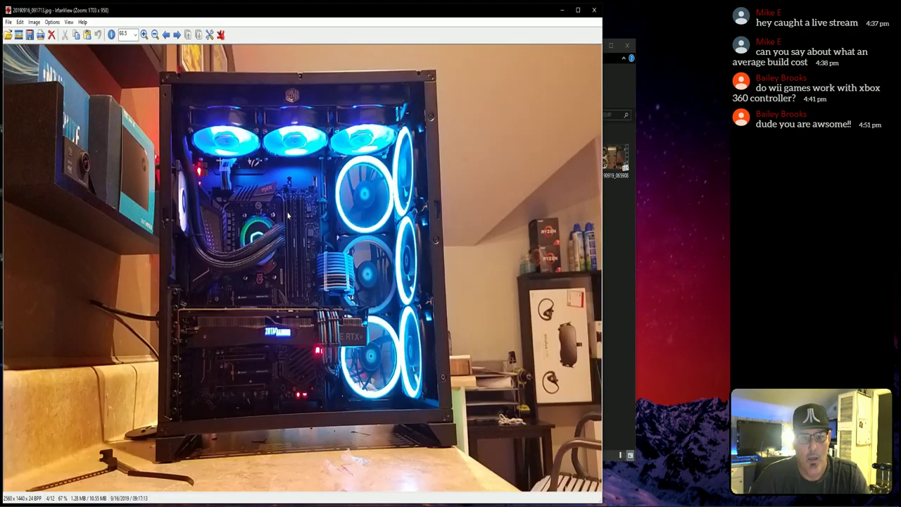
pyautogui.scroll(1, 287, 214)
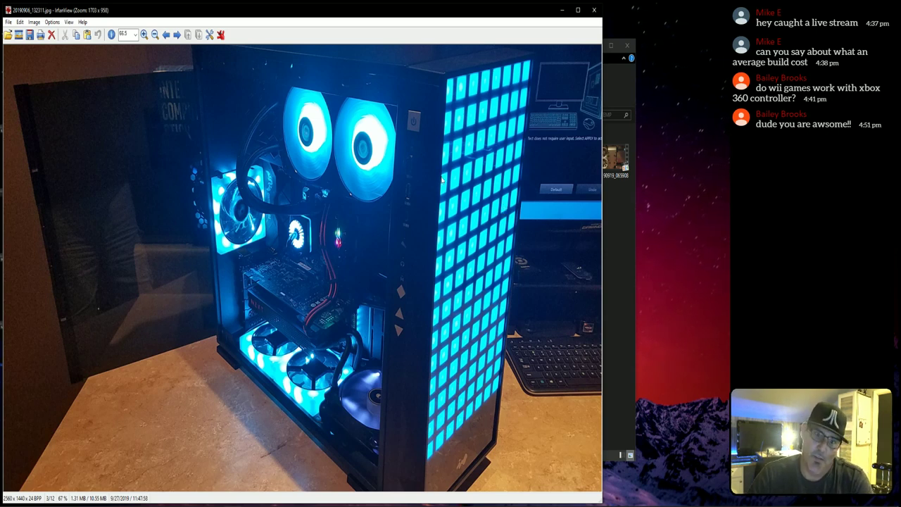
# Reopen 20190922_072235.jpg and advance to the 20190927_090034.mp4 build video.
pyautogui.press('Left')
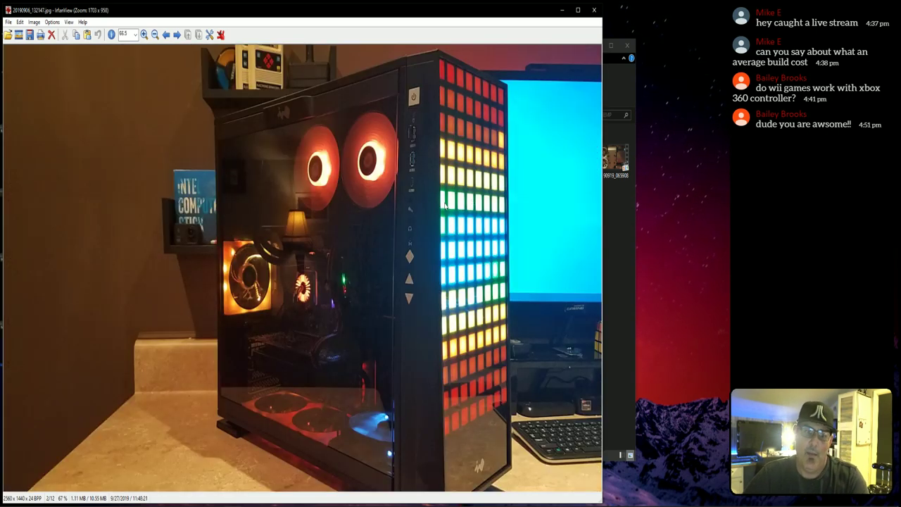
pyautogui.press('Left')
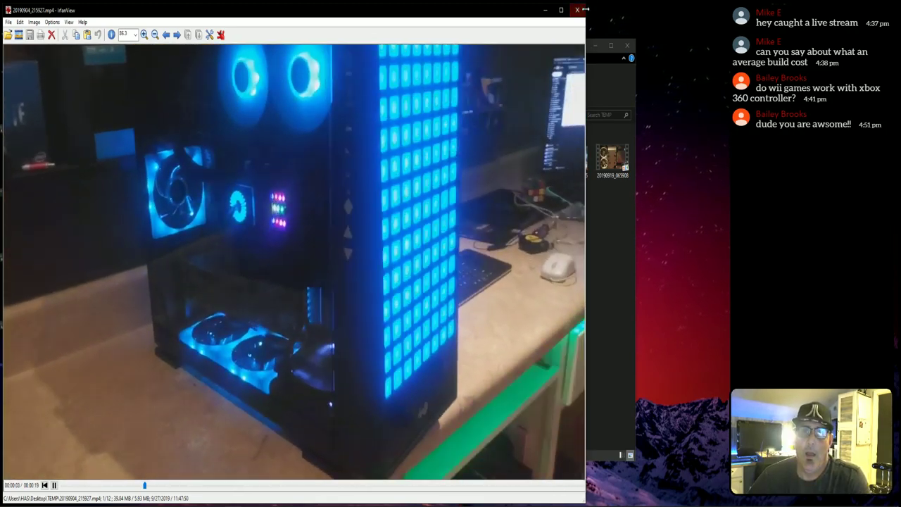
pyautogui.click(577, 10)
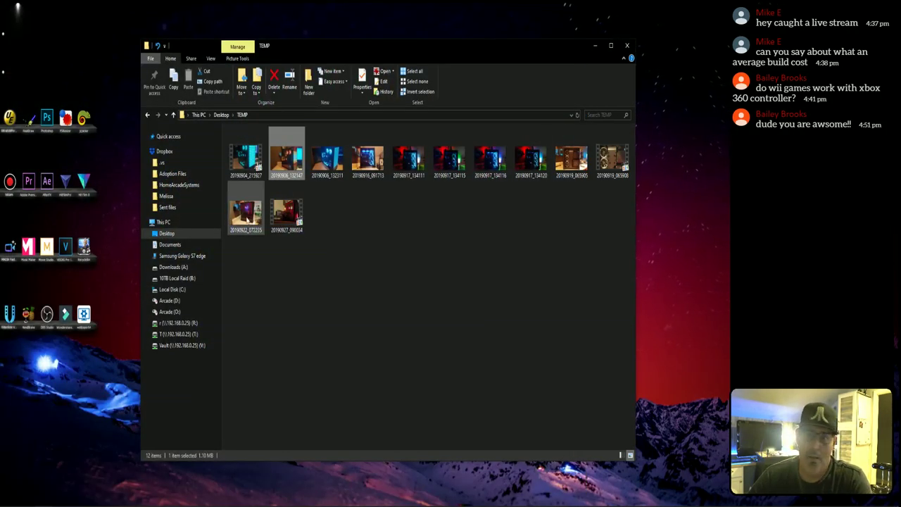
pyautogui.doubleClick(248, 219)
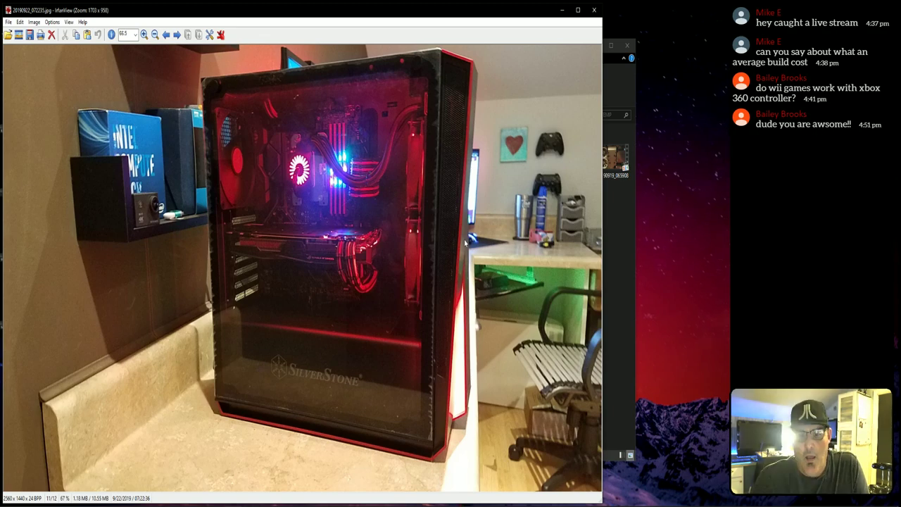
pyautogui.press('Right')
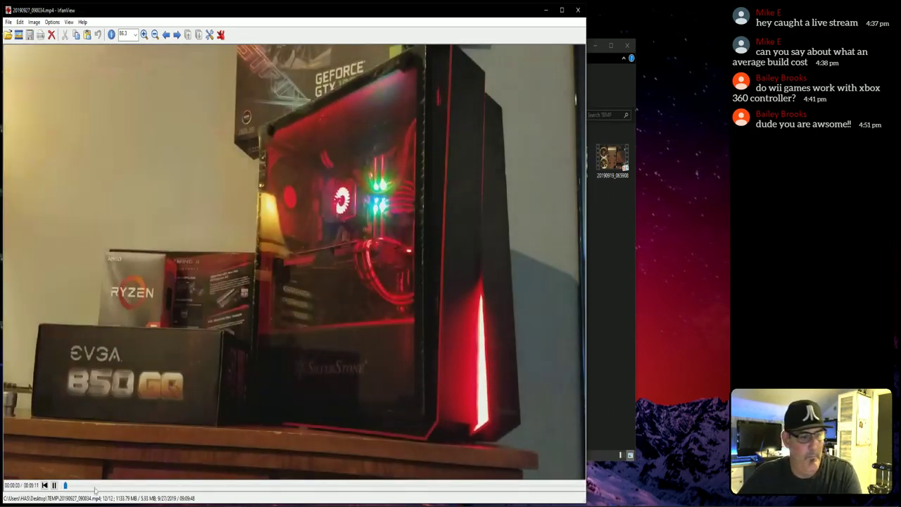
# Pause and resume the build video, then close the IrfanView video window.
pyautogui.click(53, 485)
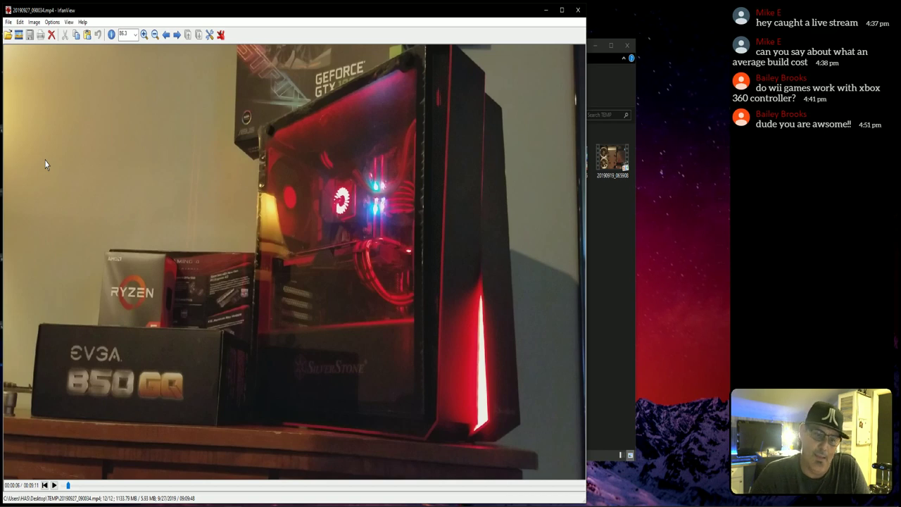
pyautogui.press('space')
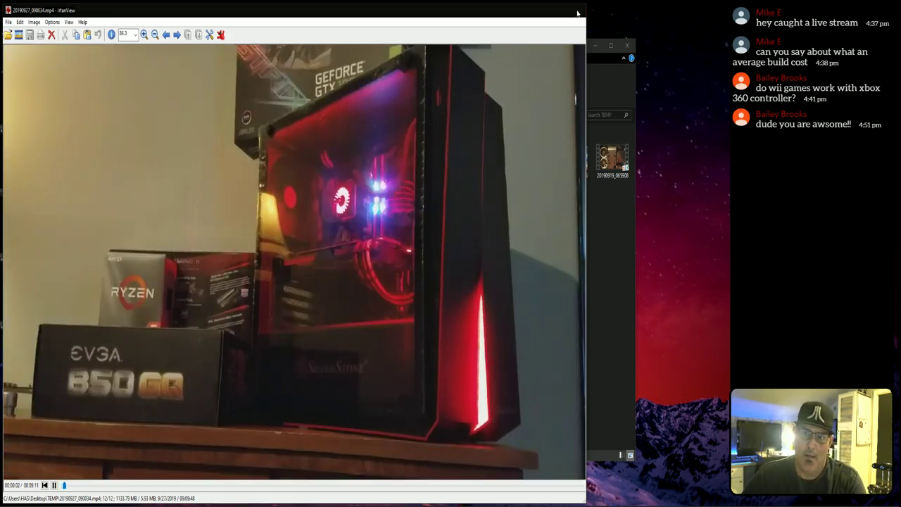
pyautogui.click(579, 10)
pyautogui.doubleClick(247, 218)
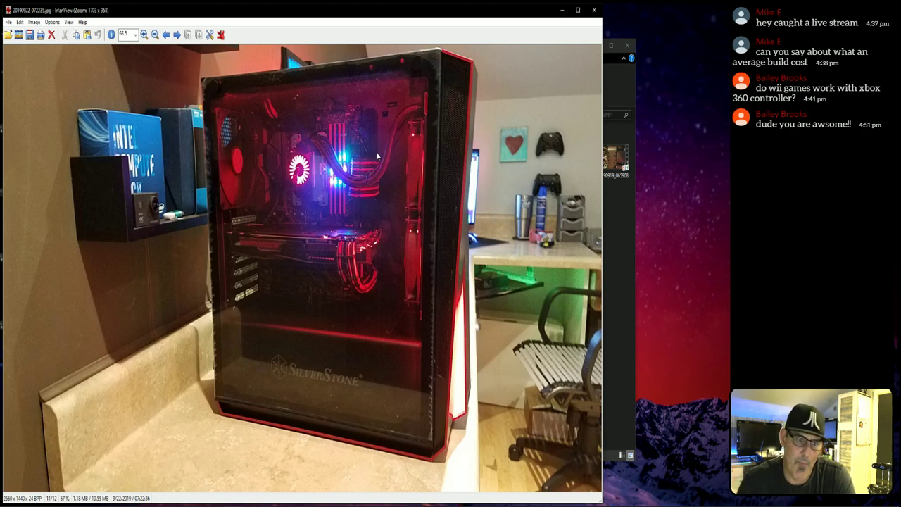
# Close the IrfanView photo viewer to return to the TEMP folder's 12 thumbnails.
pyautogui.click(594, 10)
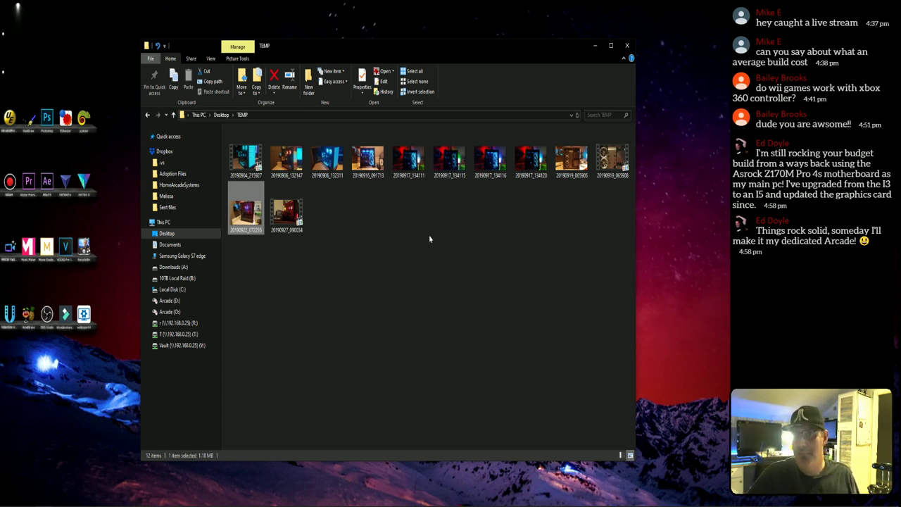
# Clear the thumbnail selection, go back to Desktop and play Project_09-27_Full HD 1080p.mp4.
pyautogui.click(428, 273)
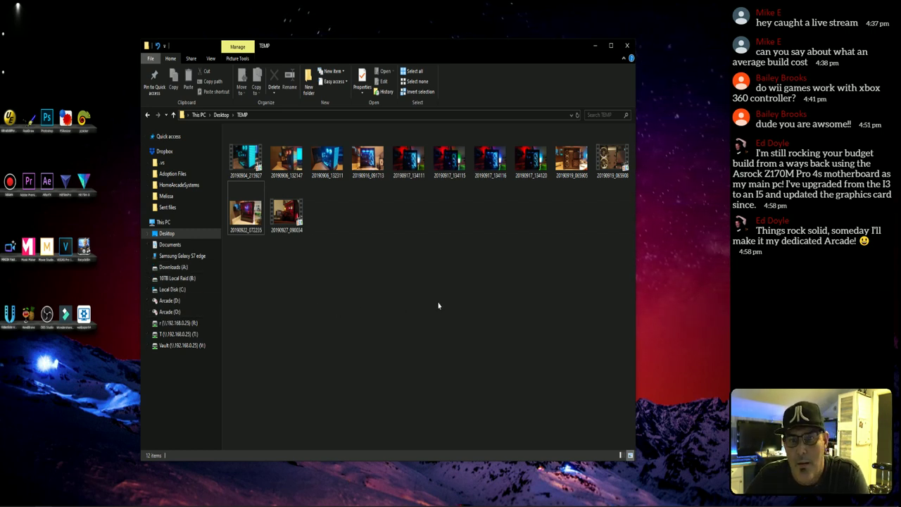
pyautogui.click(148, 115)
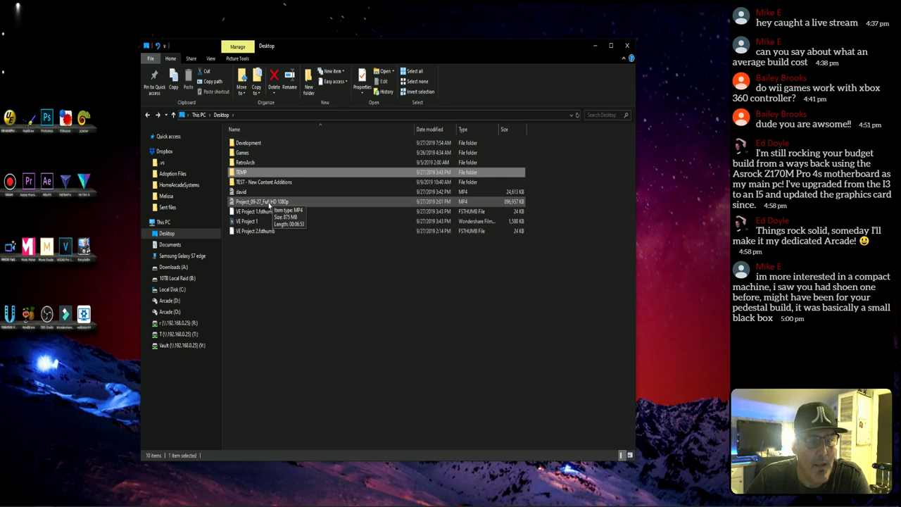
pyautogui.doubleClick(269, 203)
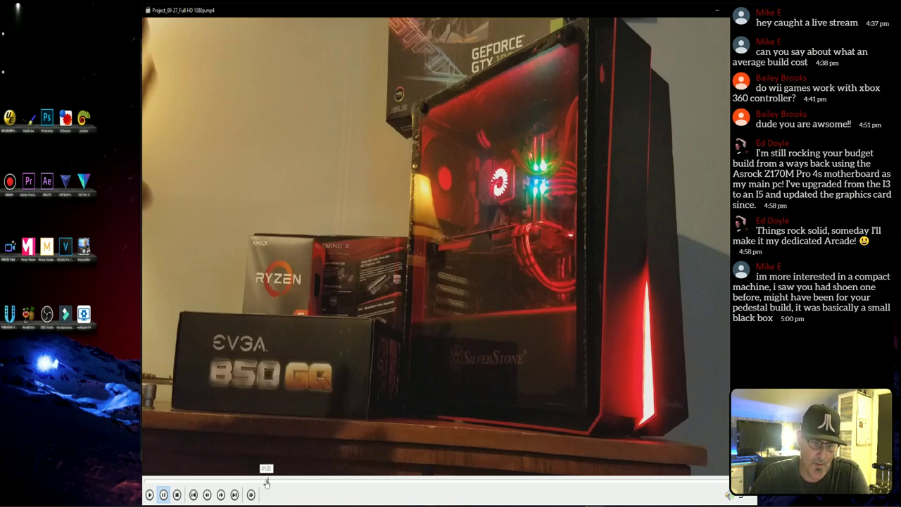
# Scrub the build video's seek bar until the black case beside the region-setup monitor appears.
pyautogui.click(351, 483)
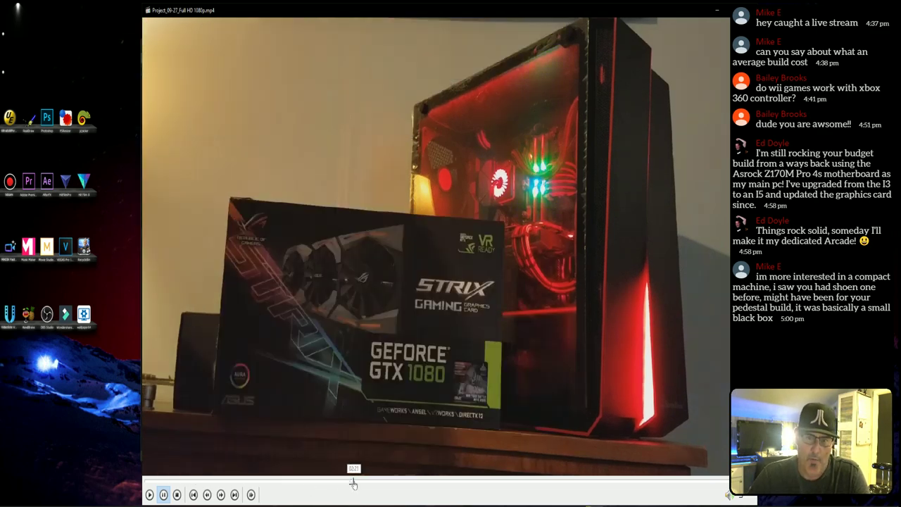
pyautogui.click(409, 482)
pyautogui.click(444, 482)
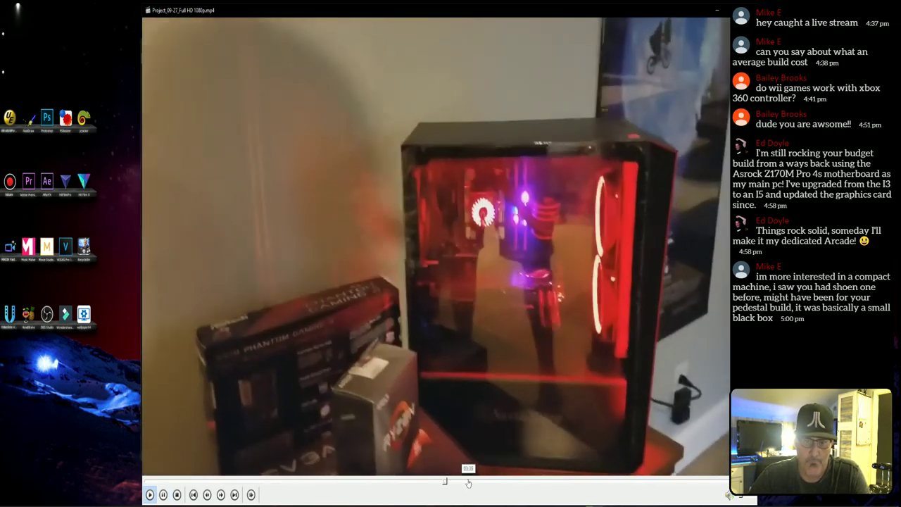
pyautogui.click(468, 482)
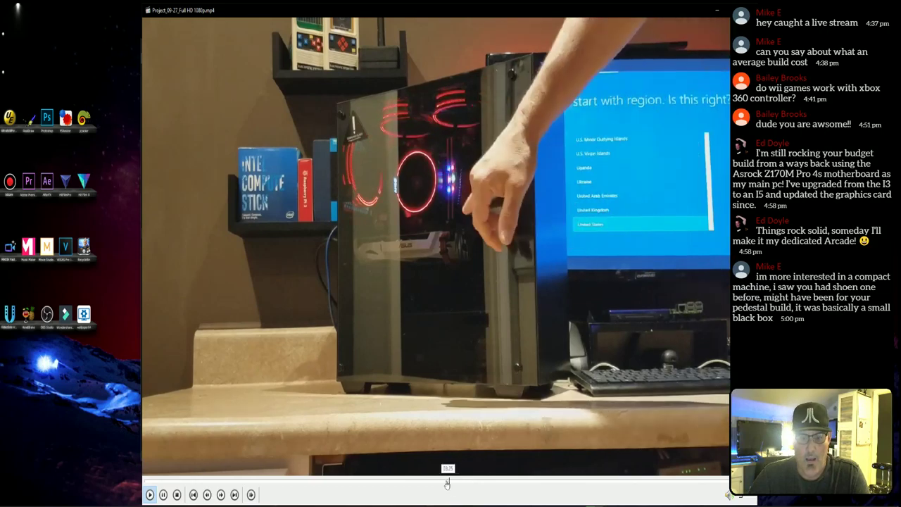
pyautogui.click(448, 483)
pyautogui.click(433, 483)
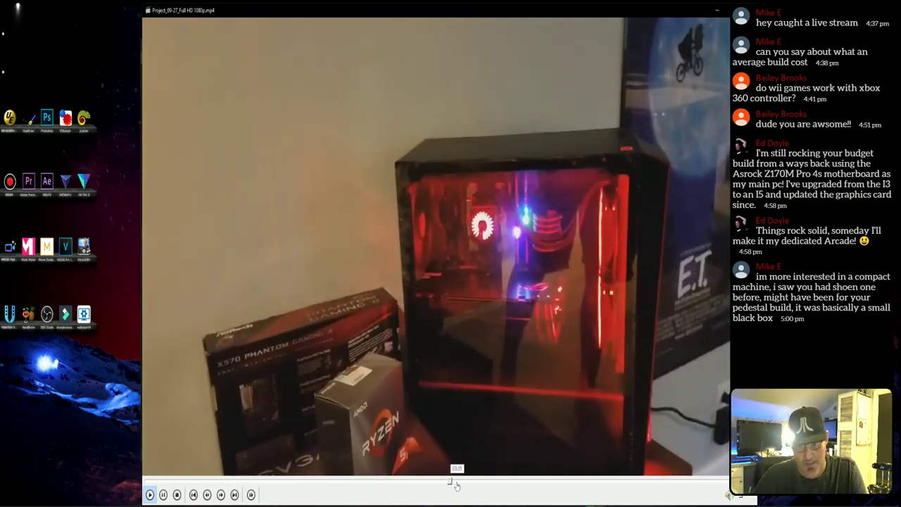
pyautogui.click(461, 484)
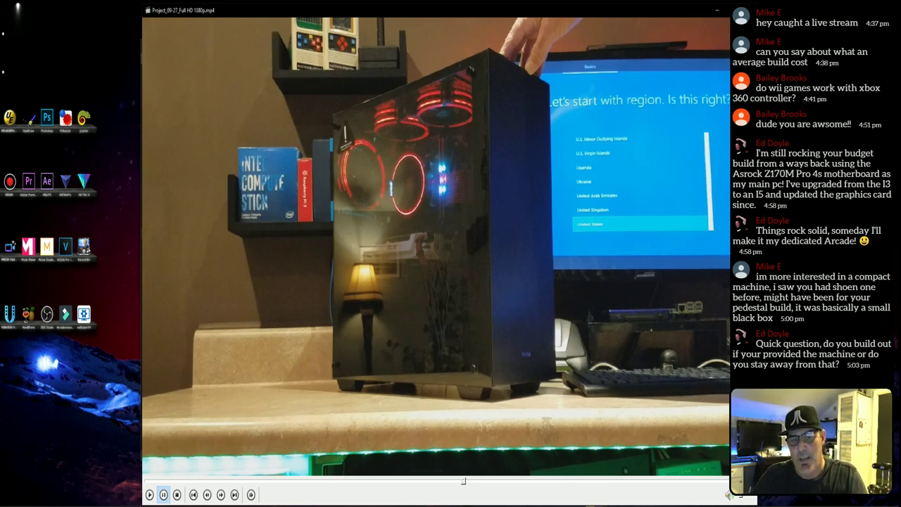
# Resume and pause the build video, then switch via the taskbar to the YouTube Studio live dashboard.
pyautogui.press('space')
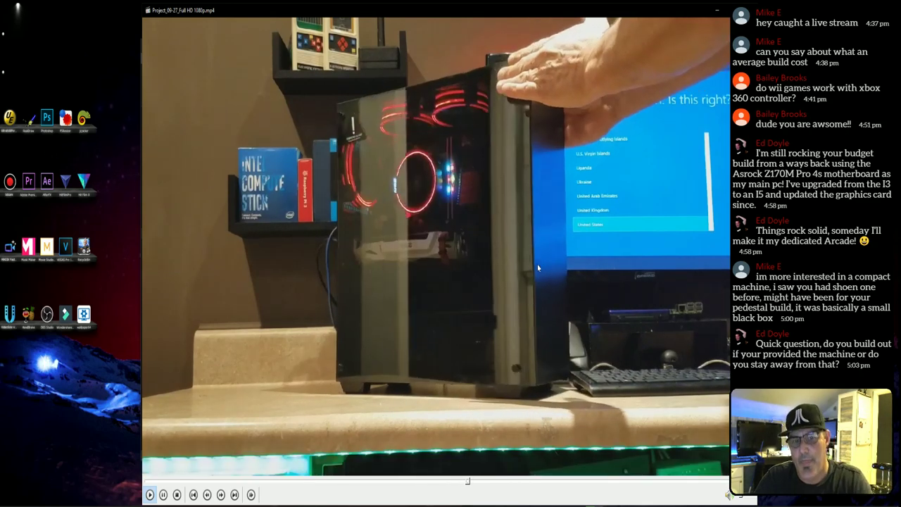
pyautogui.click(630, 254)
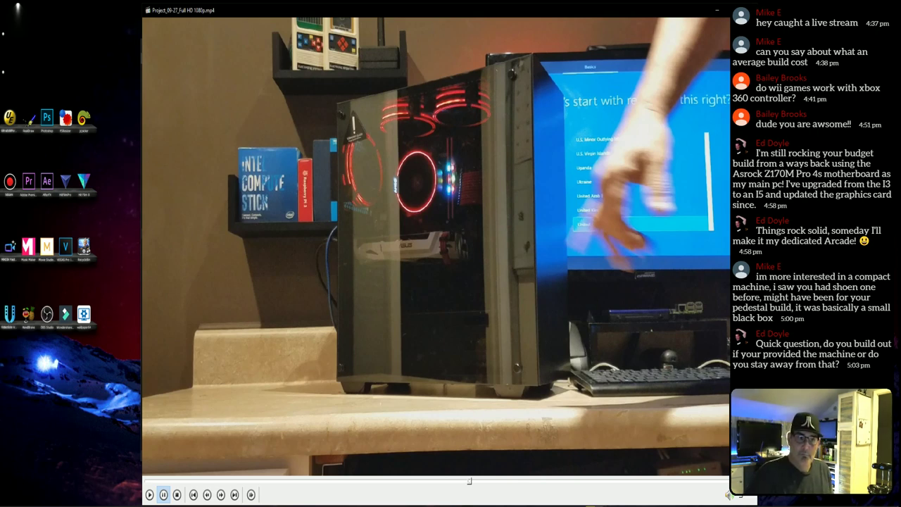
pyautogui.moveTo(568, 503)
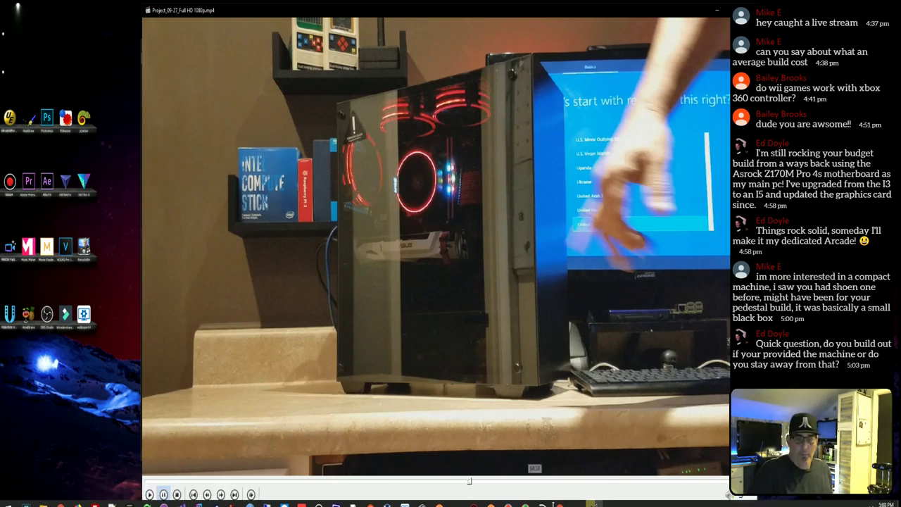
pyautogui.click(576, 499)
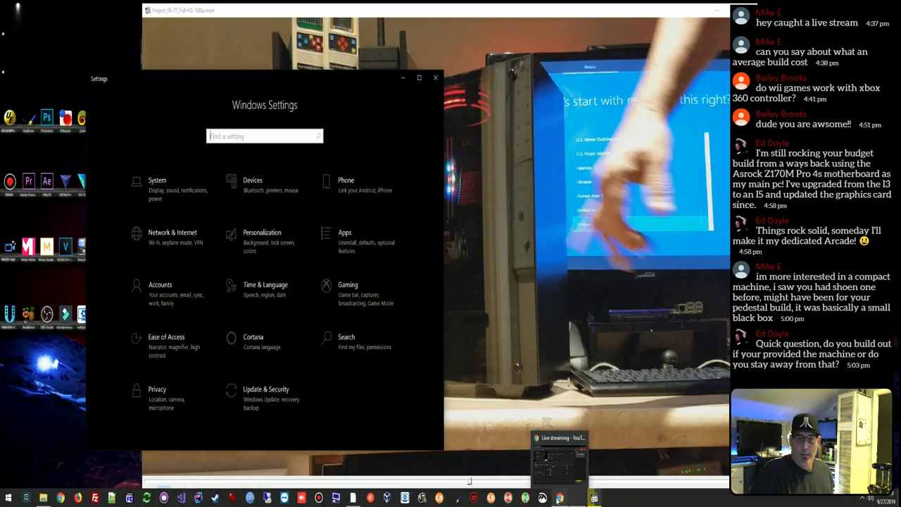
pyautogui.click(559, 499)
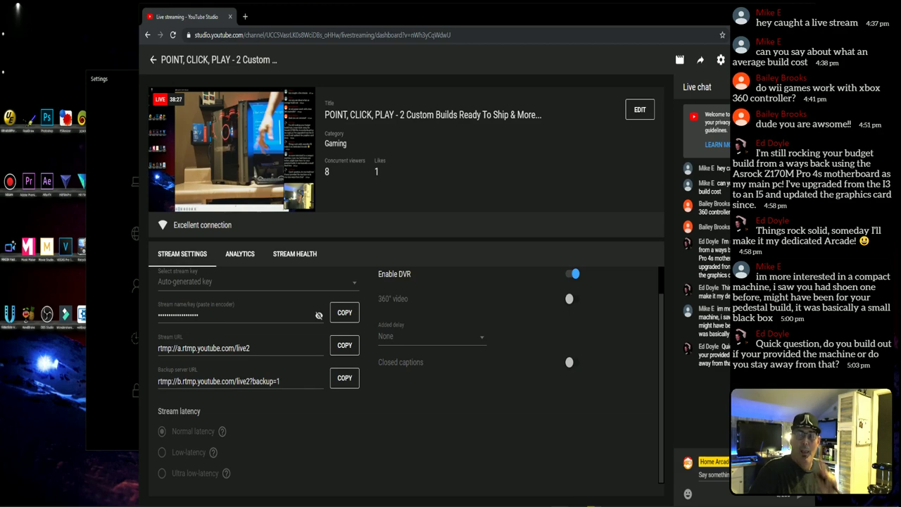